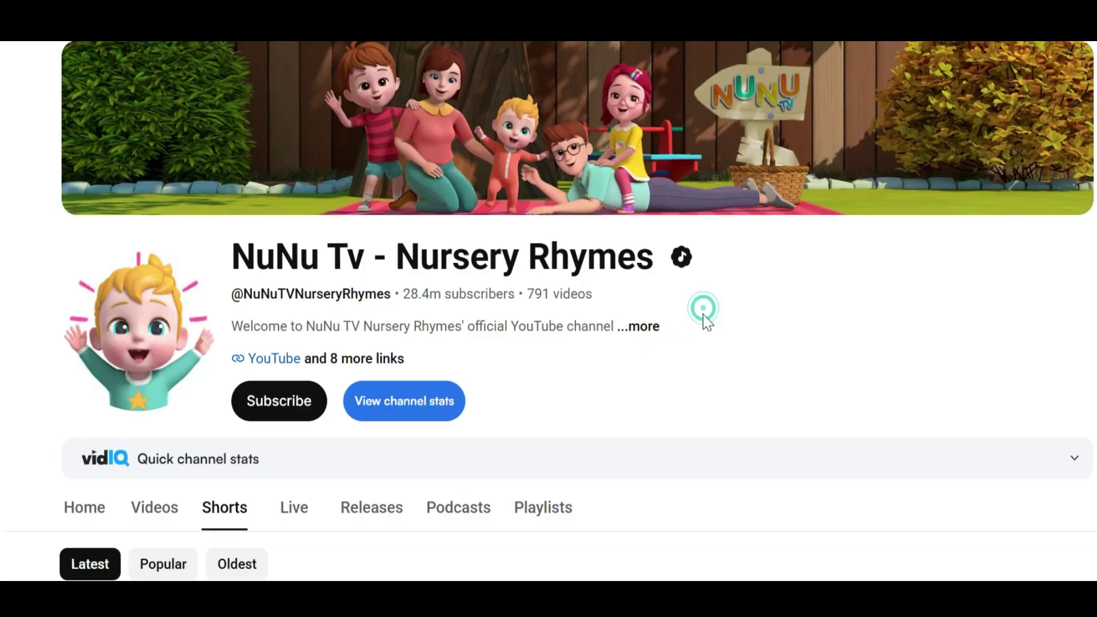
Open the number tower Short with the numbered blocks from the NuNu Tv - Nursery Rhymes channel's Shorts
scroll(739, 404, down, 3)
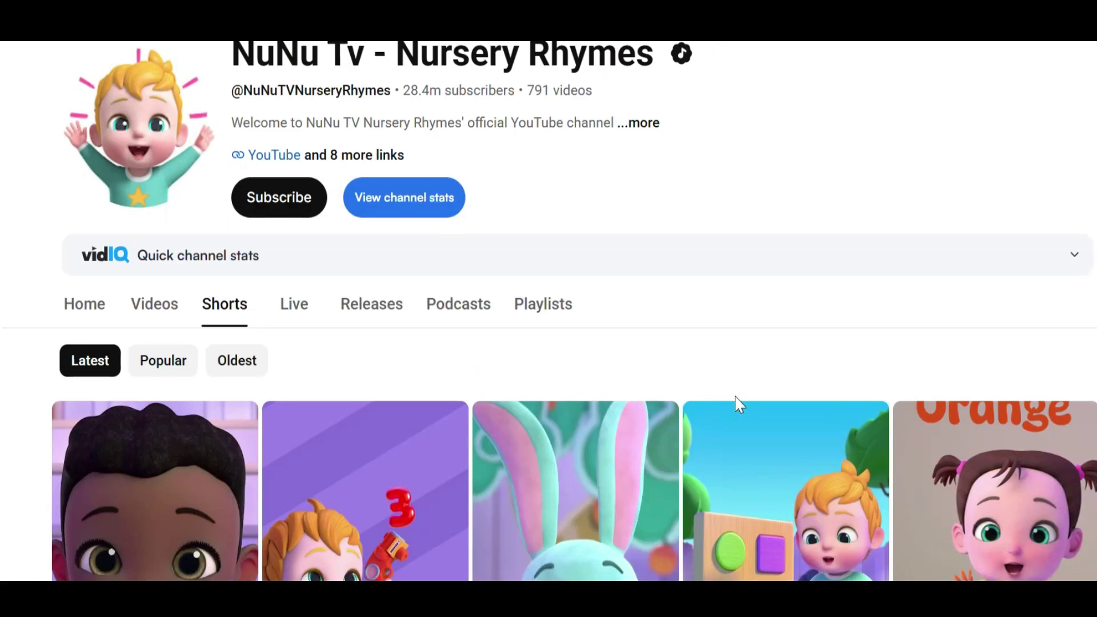
scroll(737, 403, down, 4)
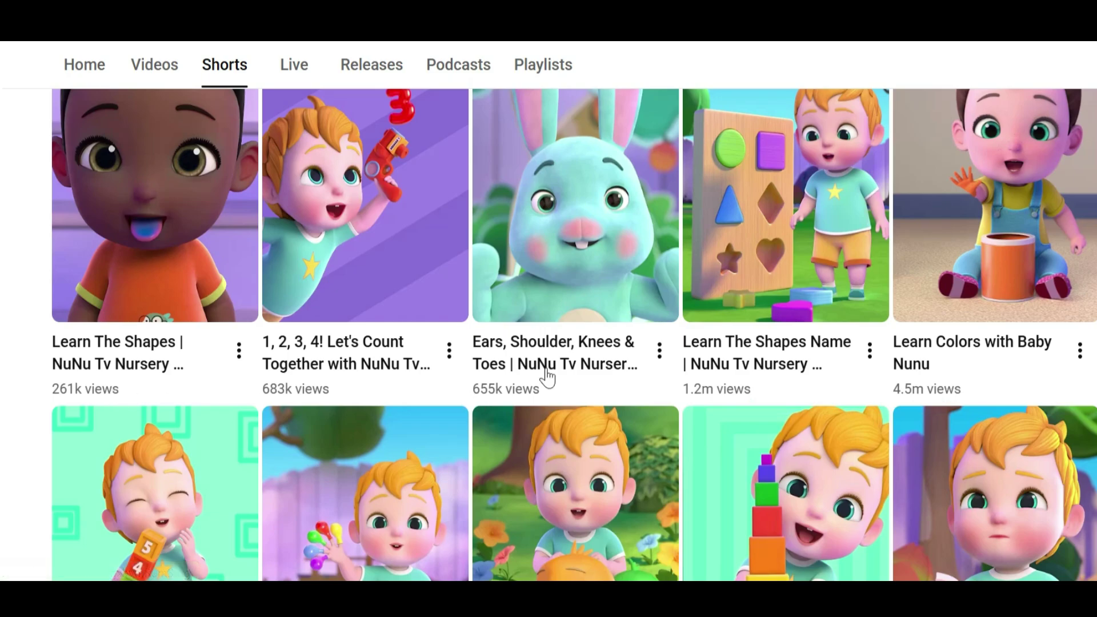
scroll(546, 377, down, 3)
scroll(545, 377, up, 2)
click(124, 428)
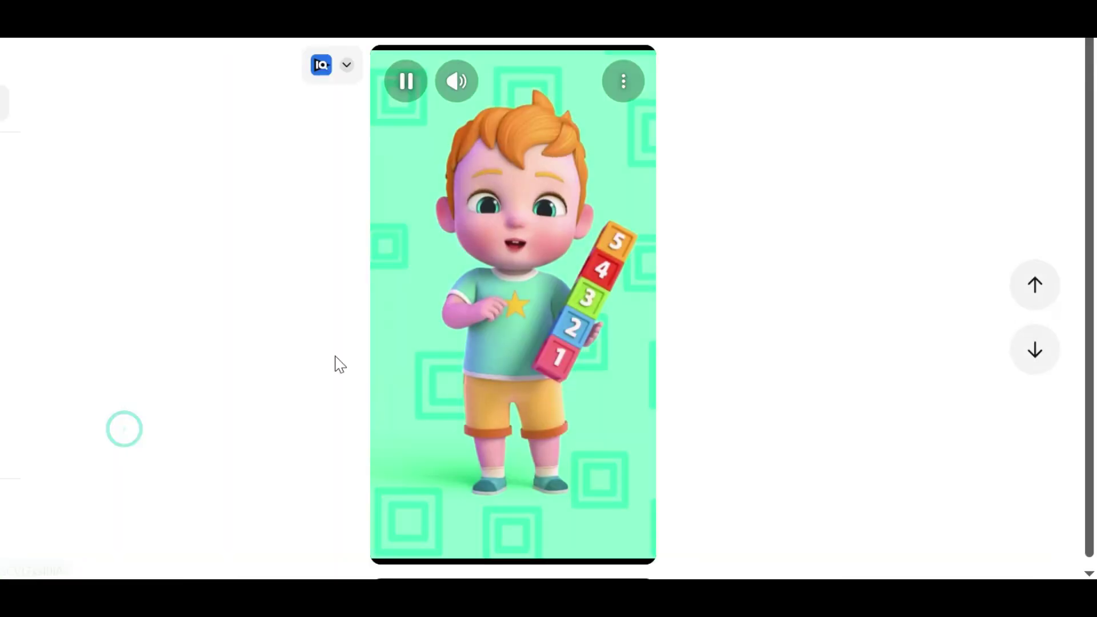
Pause the Short and capture a screenshot of the full video frame showing the child character
click(406, 80)
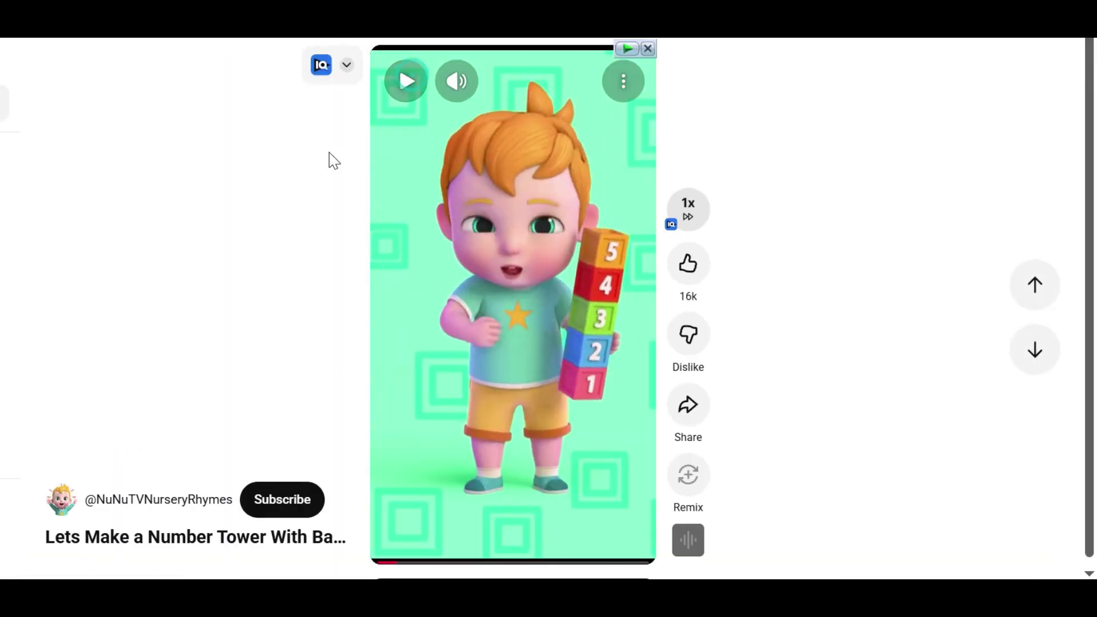
key(super+shift+s)
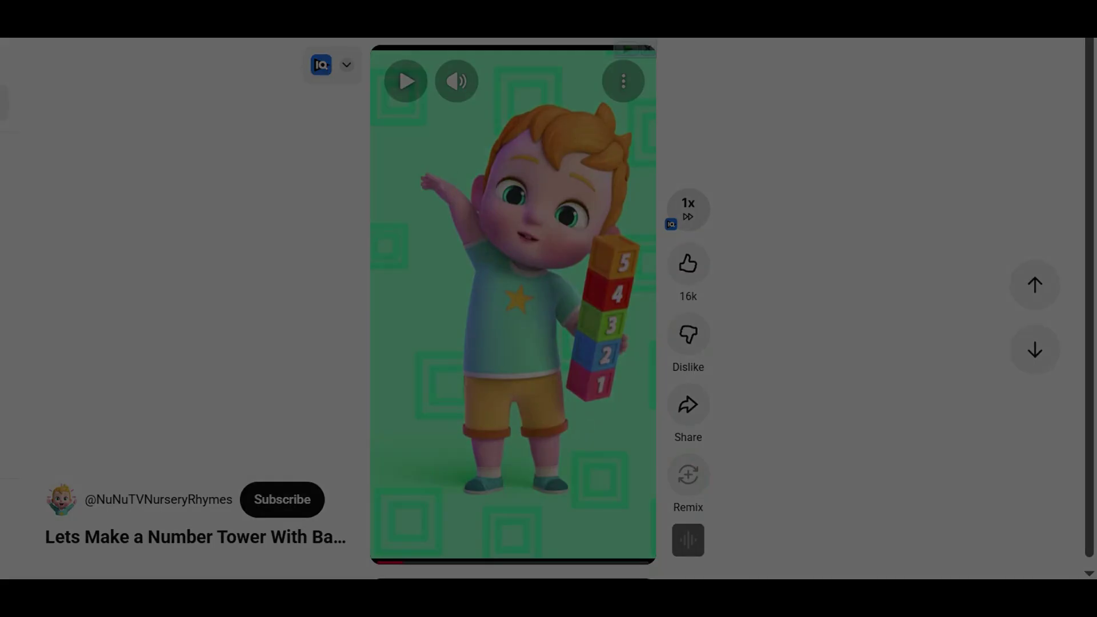
drag(370, 49, 652, 562)
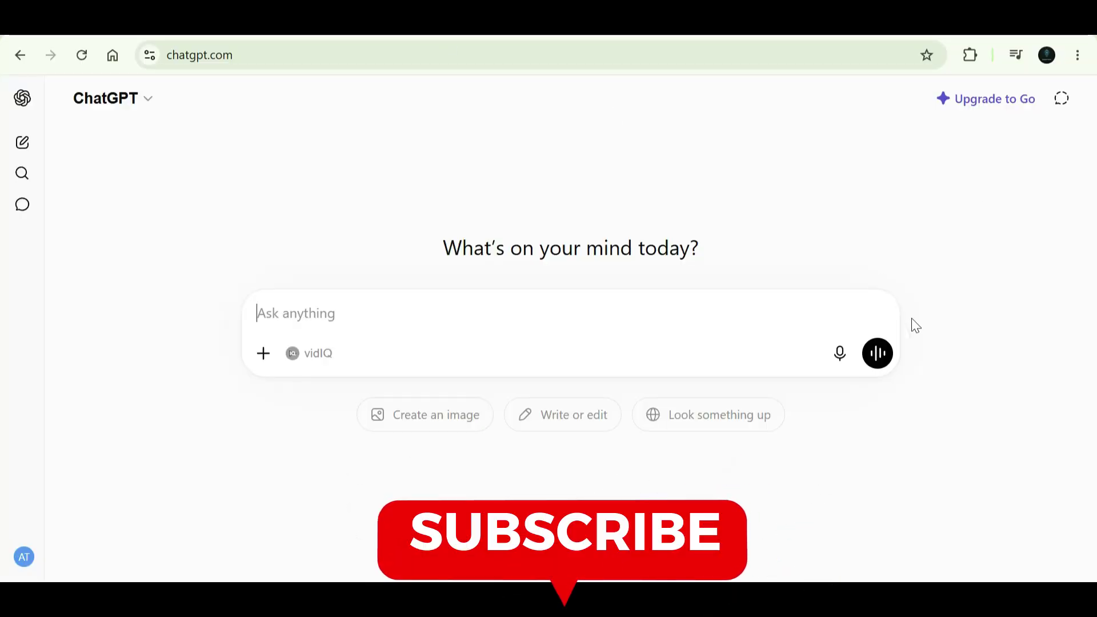
Send ChatGPT the screenshot with a prompt for a 3D style cartoon child character in a different style, ar -- 9:16
key(ctrl+v)
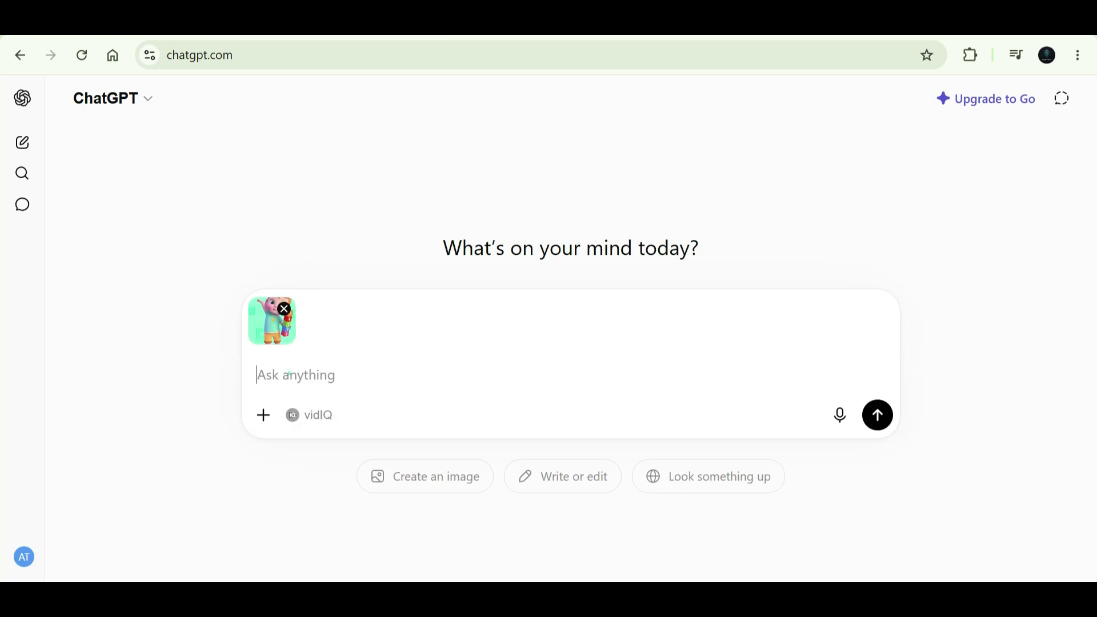
text(generate me 3d style cartoon child character like this but in a different style and way so it wouldn't look similar to it. ar -- 9:16)
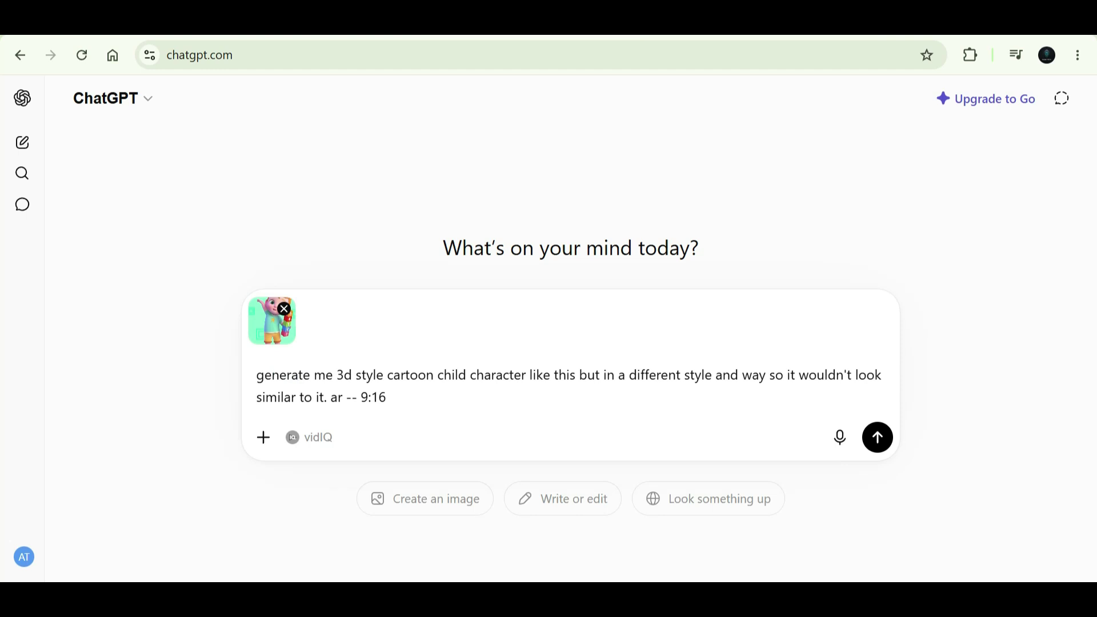
click(877, 437)
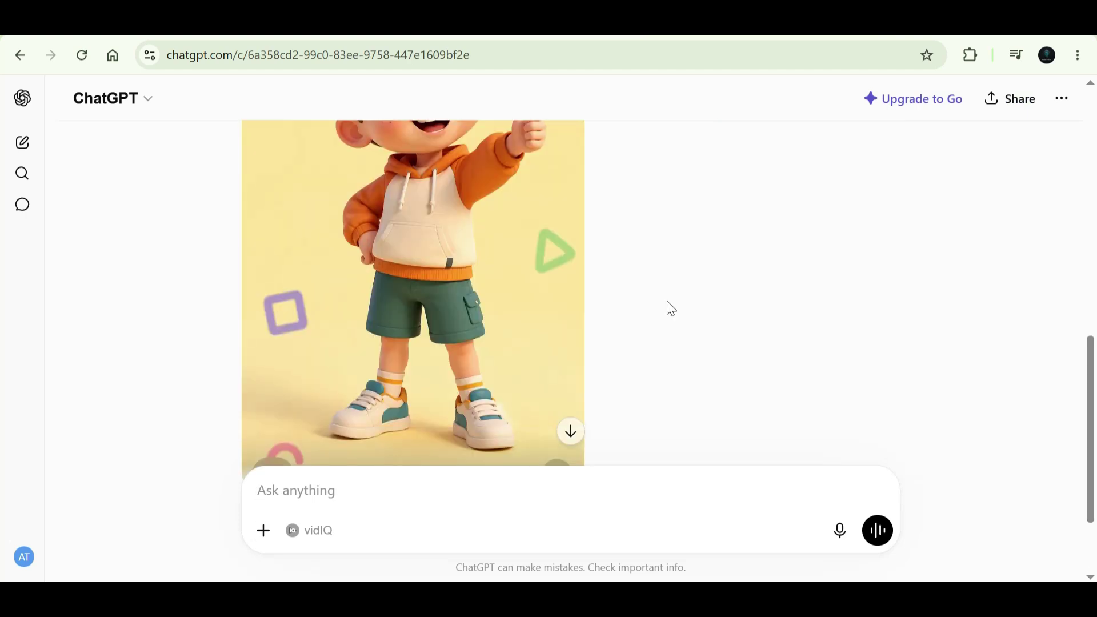
Download the generated 3D boy character image through its share options
key(ctrl+minus)
scroll(671, 308, up, 2)
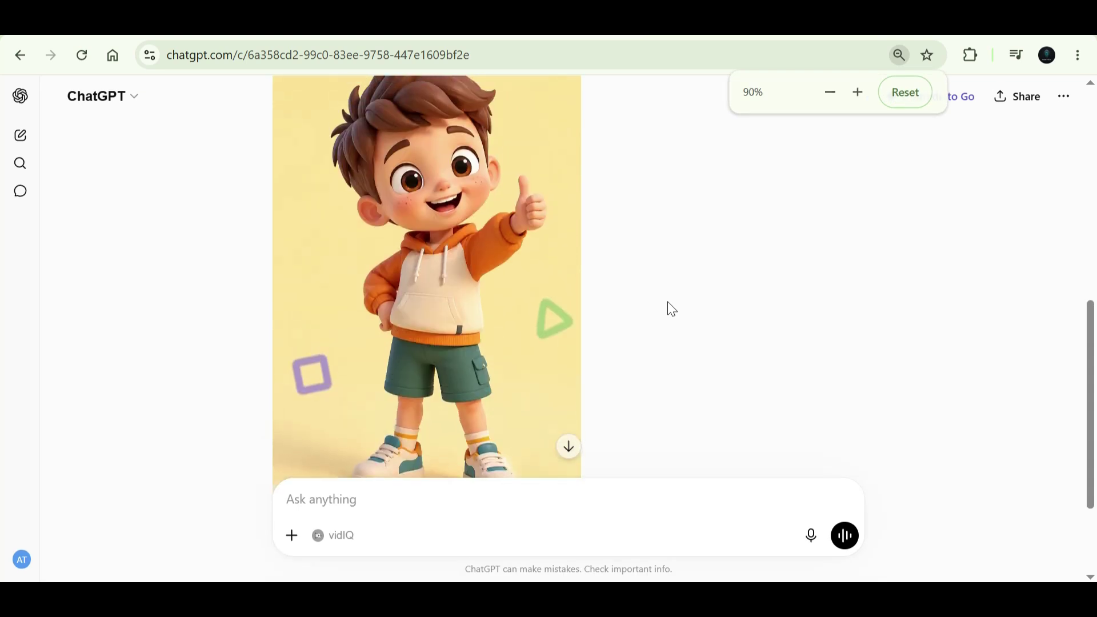
scroll(587, 388, down, 2)
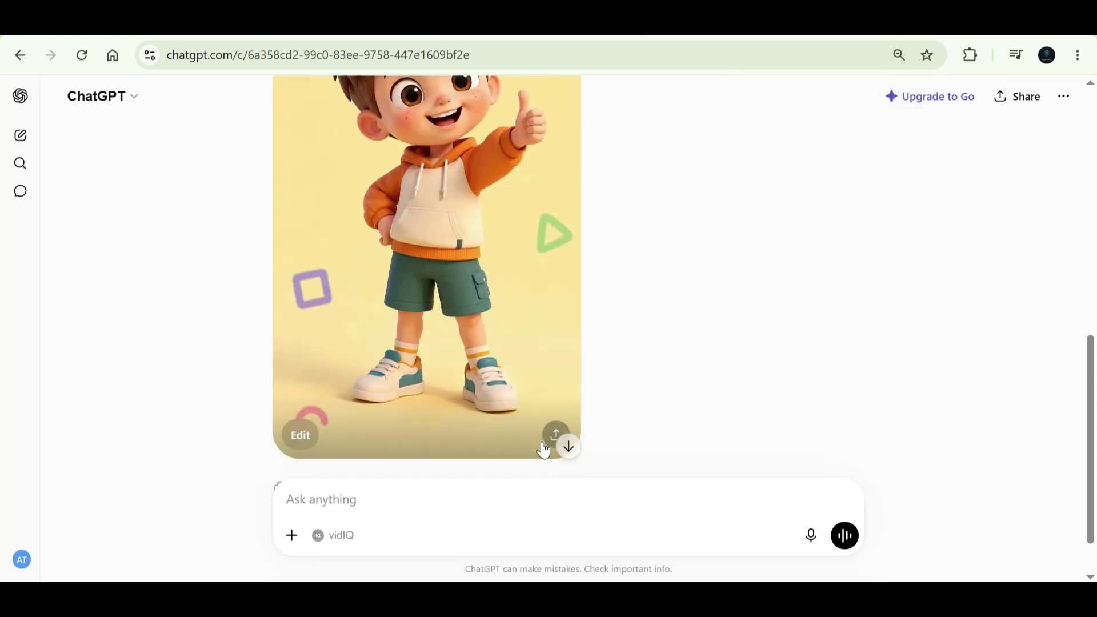
click(557, 436)
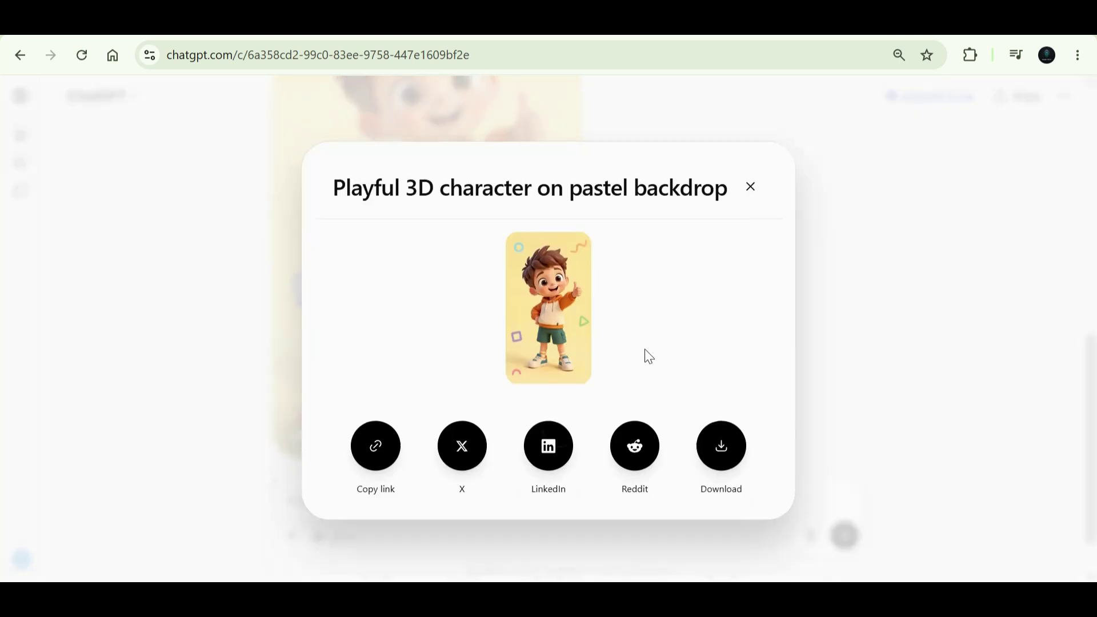
click(714, 445)
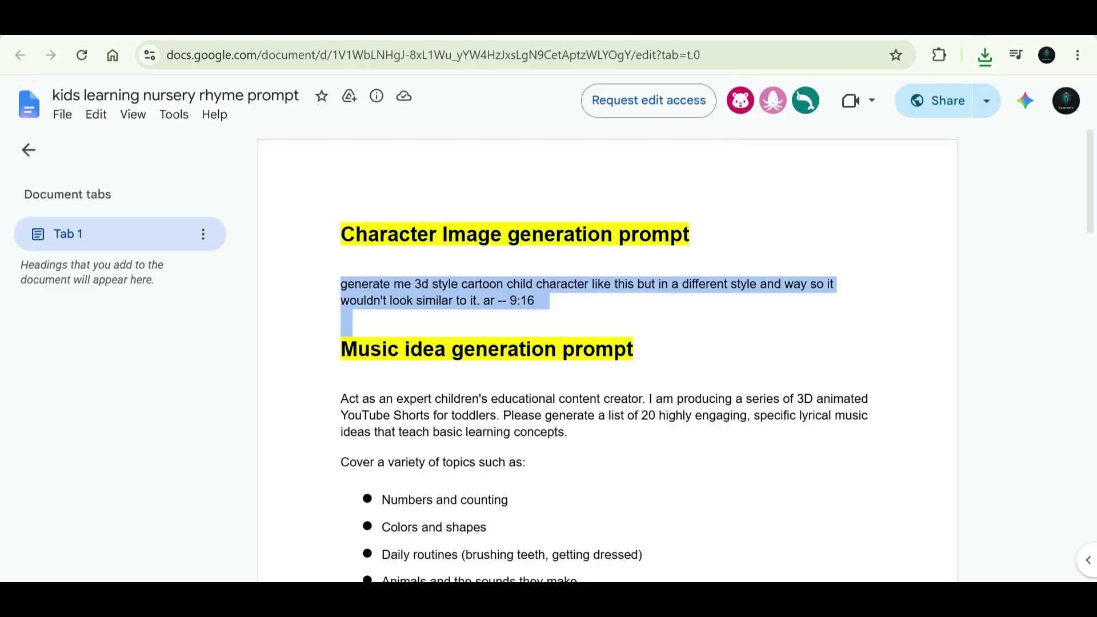
Copy the music idea generation prompt from the Google Docs prompt document and submit it in the ChatGPT conversation
scroll(588, 343, down, 2)
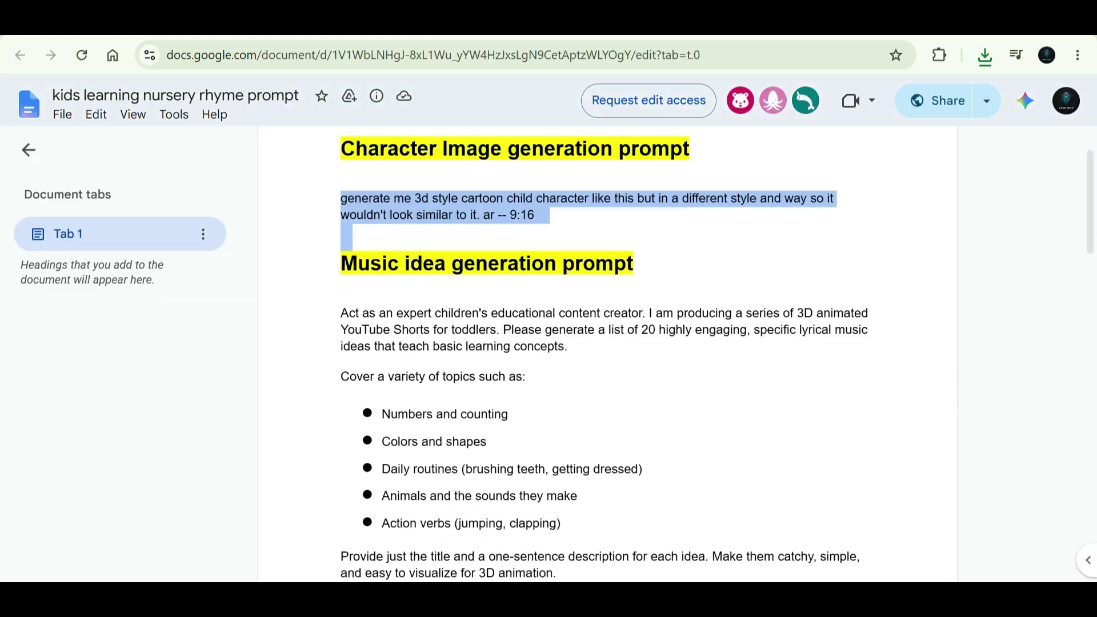
drag(409, 289, 354, 578)
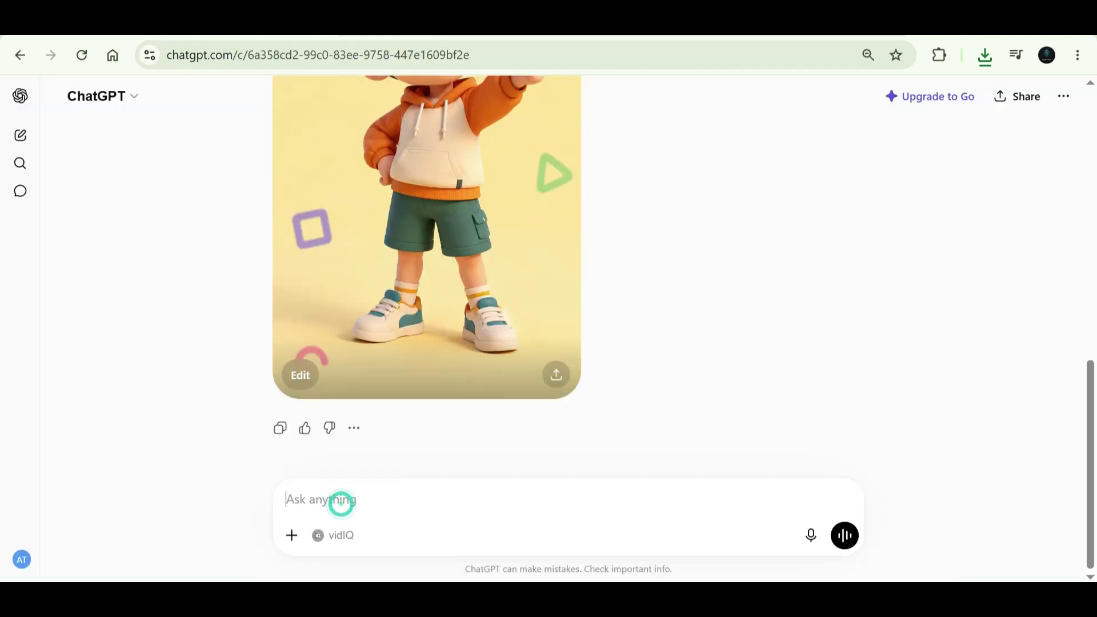
text(Act as an expert children's educational content creator. I am producing a series of 3D animated YouTube Shorts for toddlers. Please generate a list of 20 highly engaging, specific lyrical music ideas that teach basic learning concepts. Cover a variety of topics such as: Numbers and counting Colors and shapes Daily routines (brushing teeth, getting dressed) Animals and the sounds they make Action verbs (jumping, clapping) Provide just the title and a one-sentence description for each idea. Make them catchy, simple, and easy to visualize for 3D animation.)
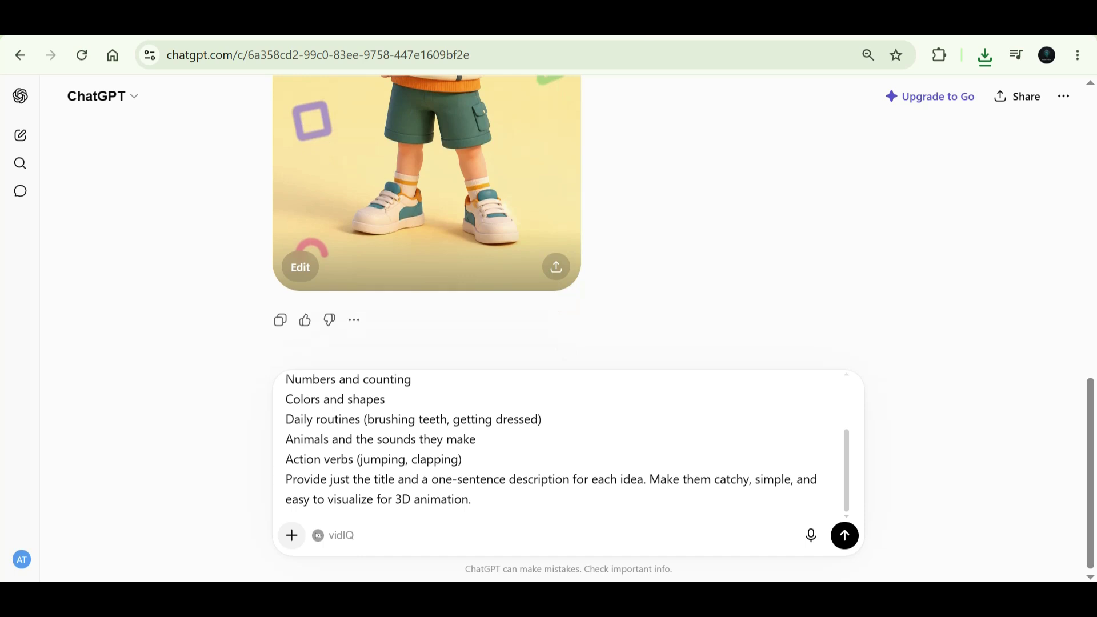
key(Return)
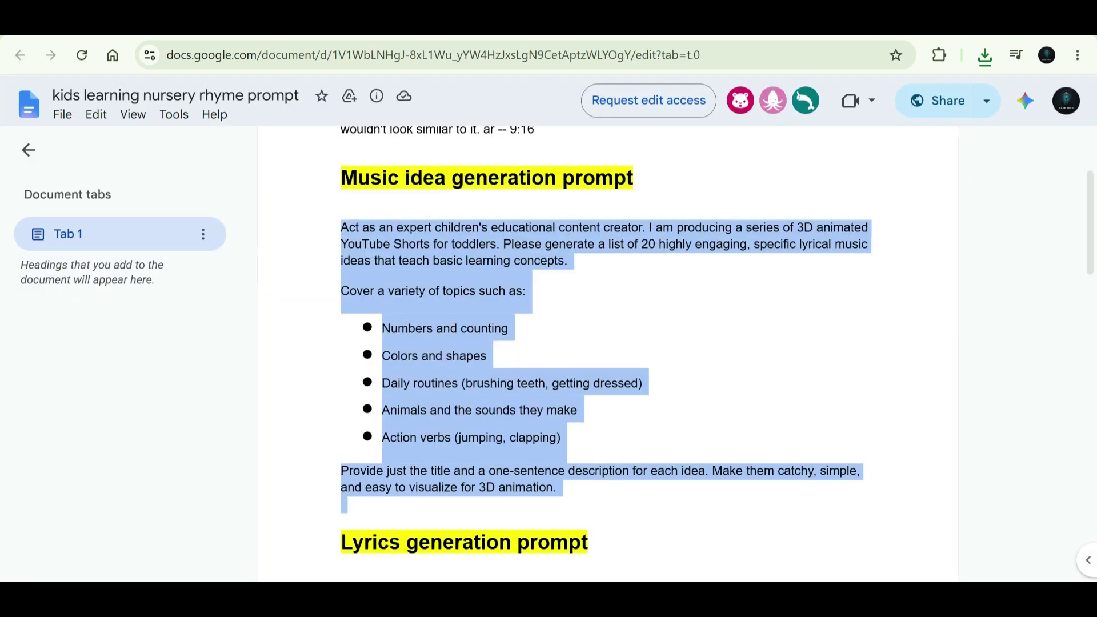
Copy the full lyrics generation prompt from the Google Docs document and paste it into the ChatGPT message
scroll(607, 354, down, 8)
scroll(607, 354, up, 2)
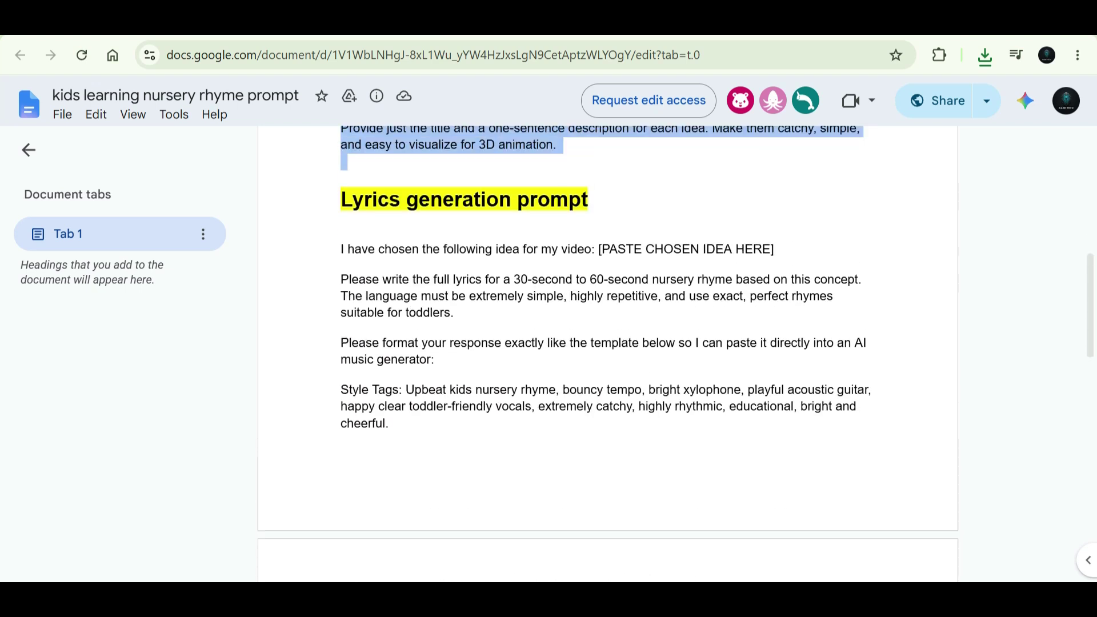
drag(327, 247, 510, 390)
scroll(511, 437, down, 7)
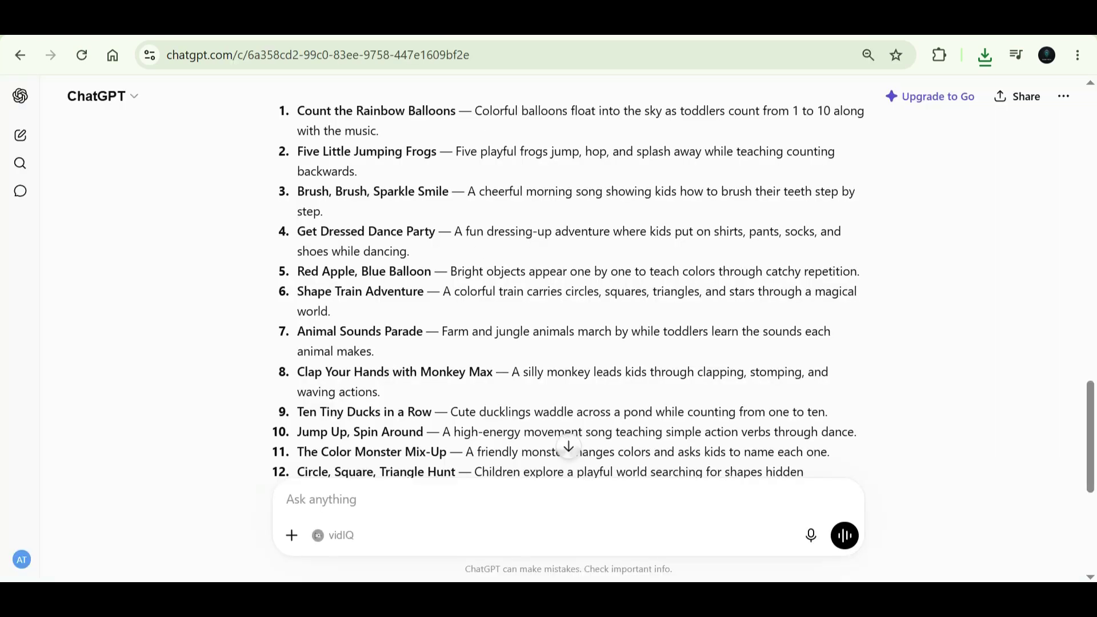
scroll(568, 448, down, 6)
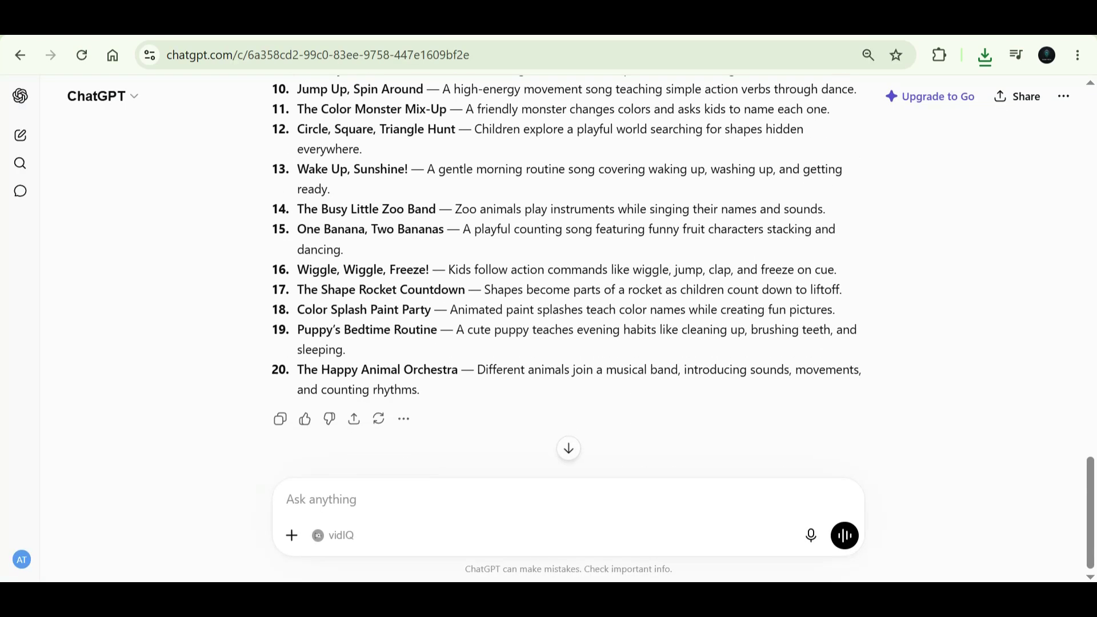
key(ctrl+v)
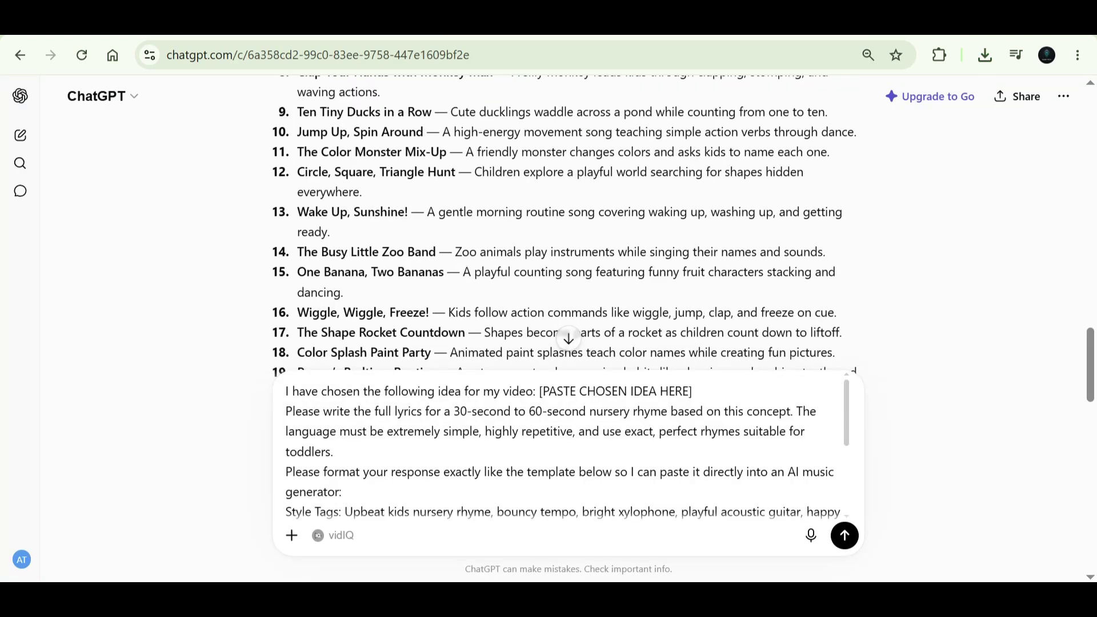
Replace the PASTE CHOSEN IDEA HERE placeholder with the idea title "Five Little Jumping Frogs" and send the lyrics prompt
drag(541, 391, 675, 391)
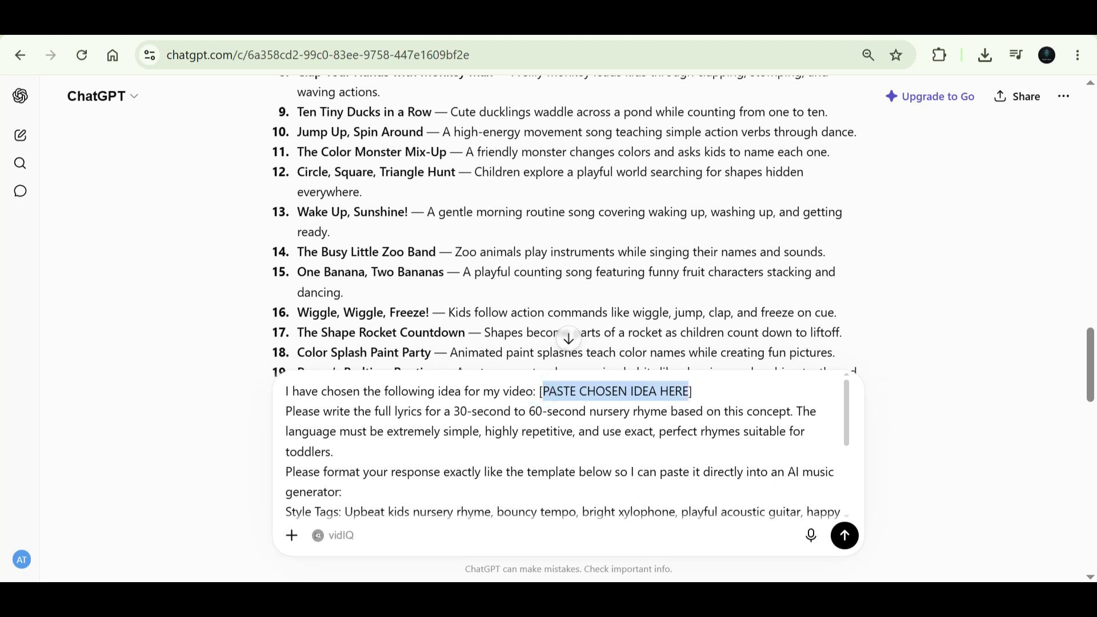
key(BackSpace)
scroll(478, 340, up, 5)
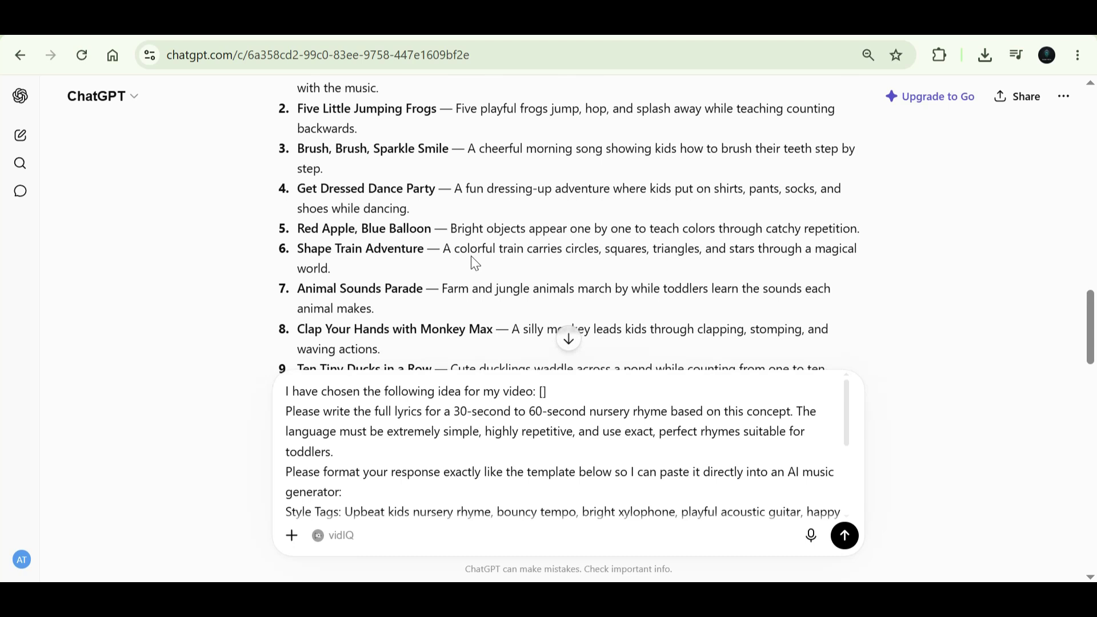
scroll(474, 263, up, 2)
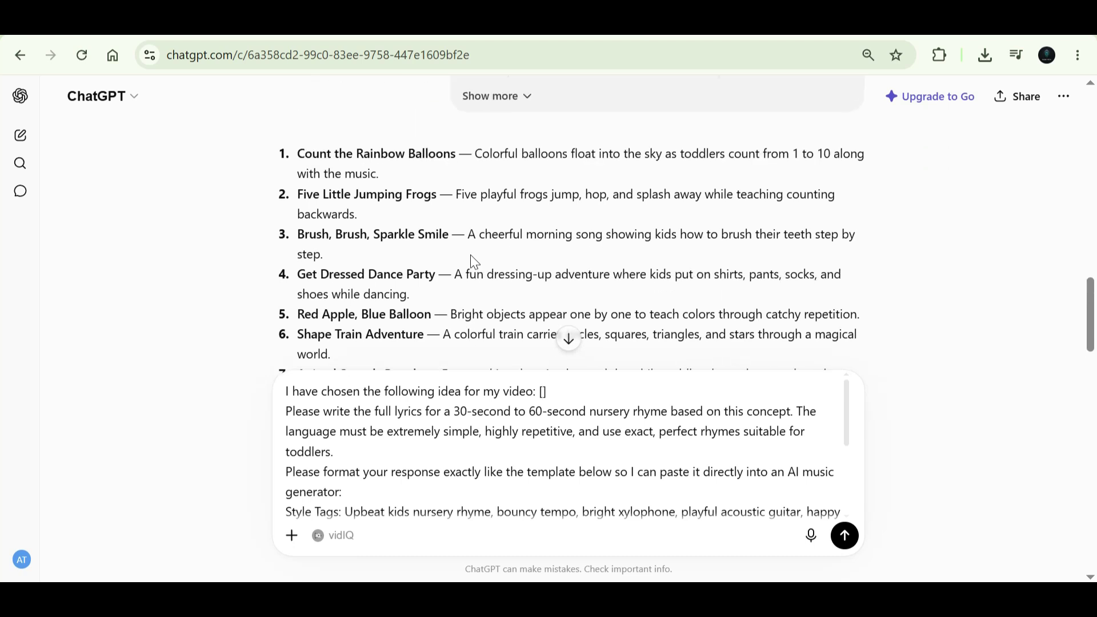
drag(297, 195, 436, 194)
key(ctrl+c)
click(542, 391)
key(ctrl+v)
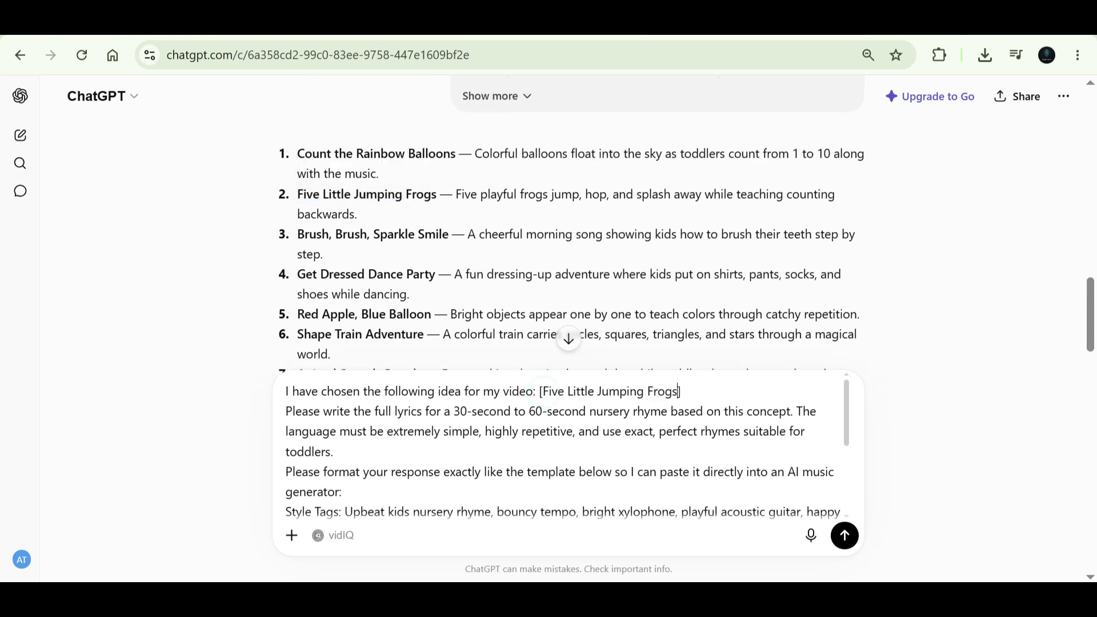
click(840, 536)
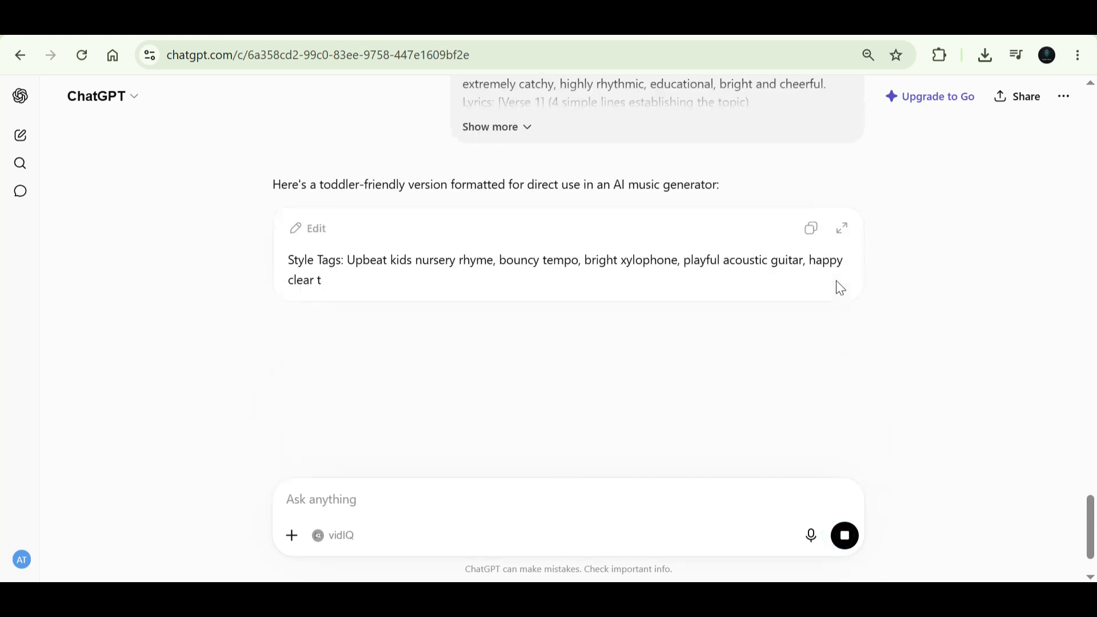
Review the lyrics and send "i just need a rydhm so i can copy it and directly paste inside lyrics generation tool"
scroll(837, 285, down, 3)
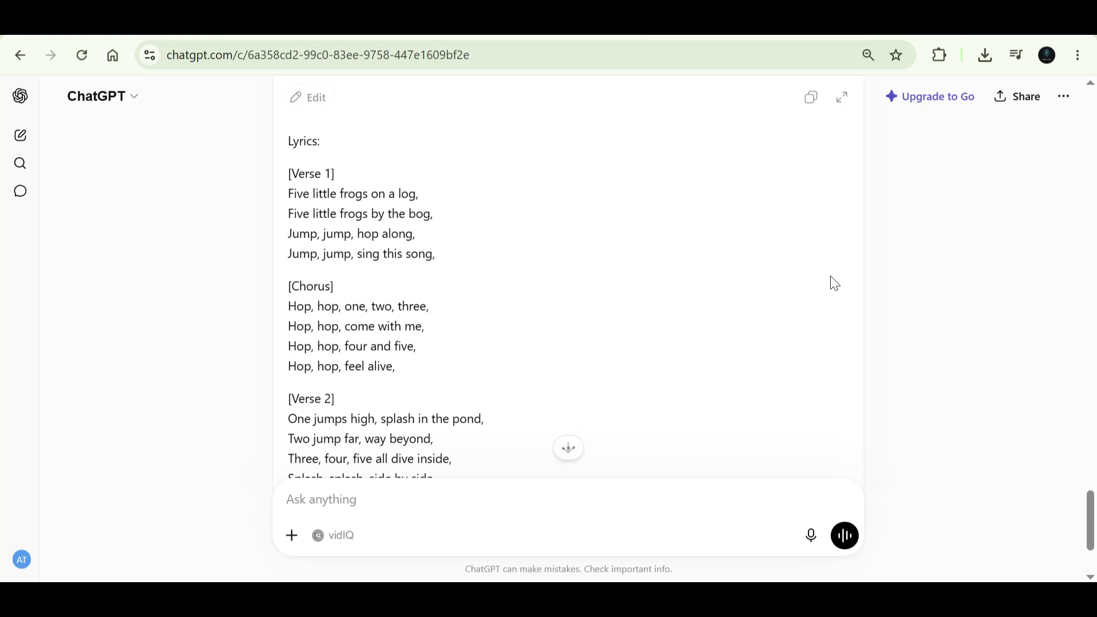
scroll(834, 283, down, 3)
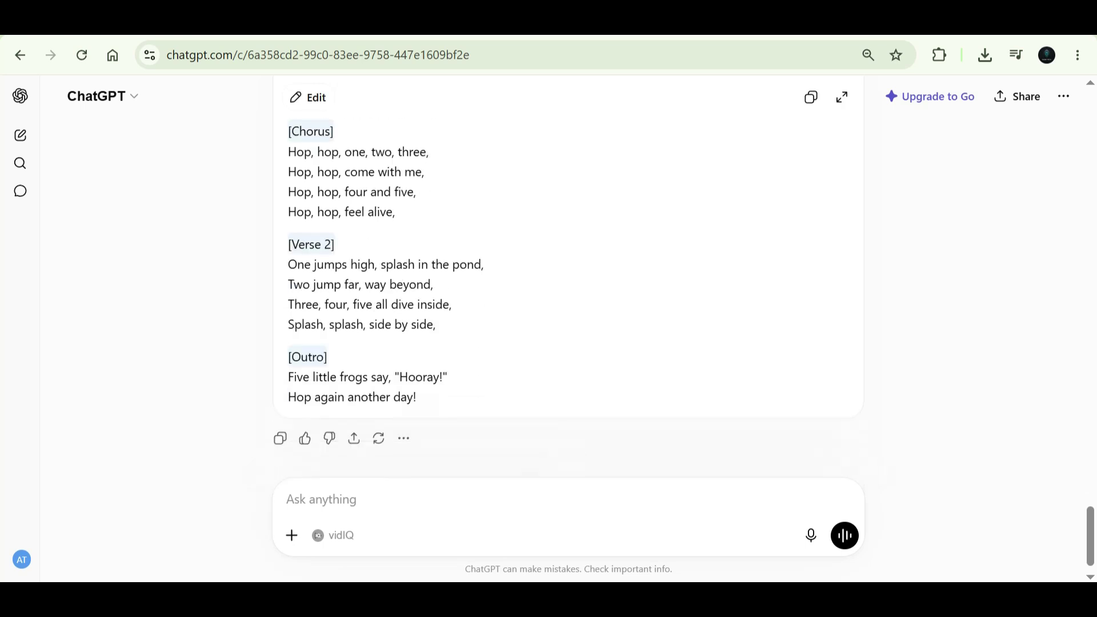
scroll(372, 488, down, 1)
click(372, 487)
text(i just)
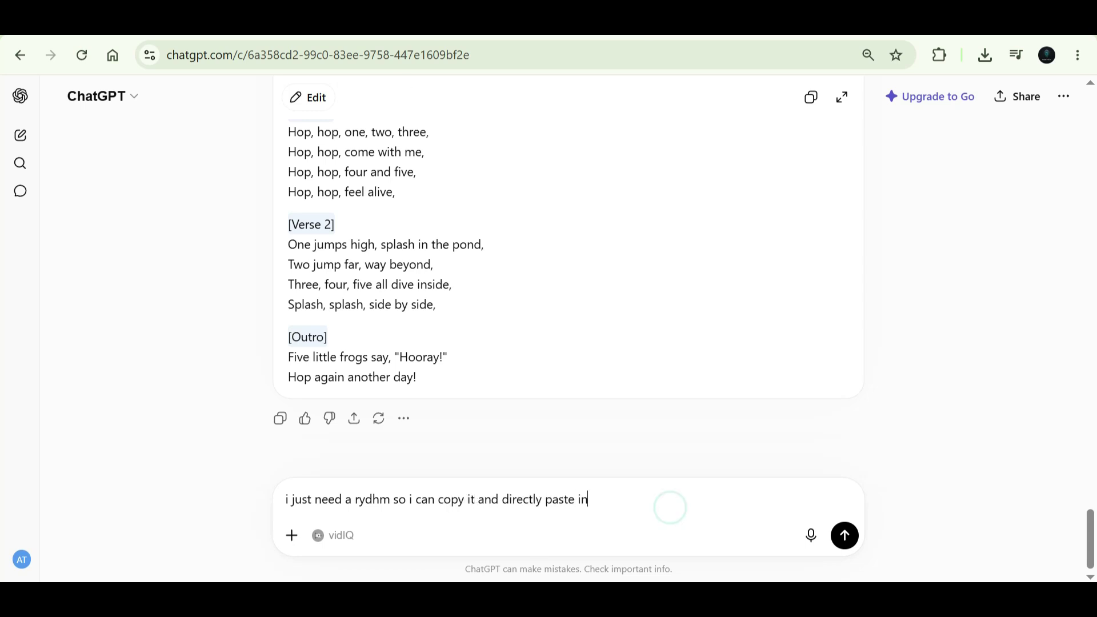
text(need a rydhm so i can copy it and directly paste inside lyrics generation tool)
key(Return)
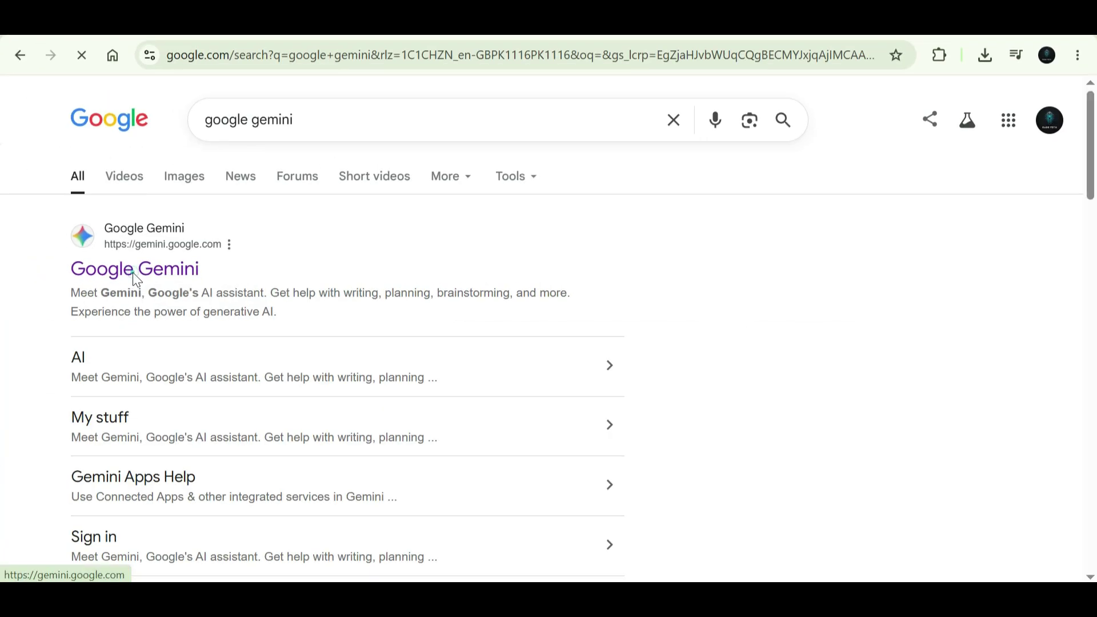
Open Google Gemini from the search results and generate a track from the copied frog lyrics with Create music
click(140, 272)
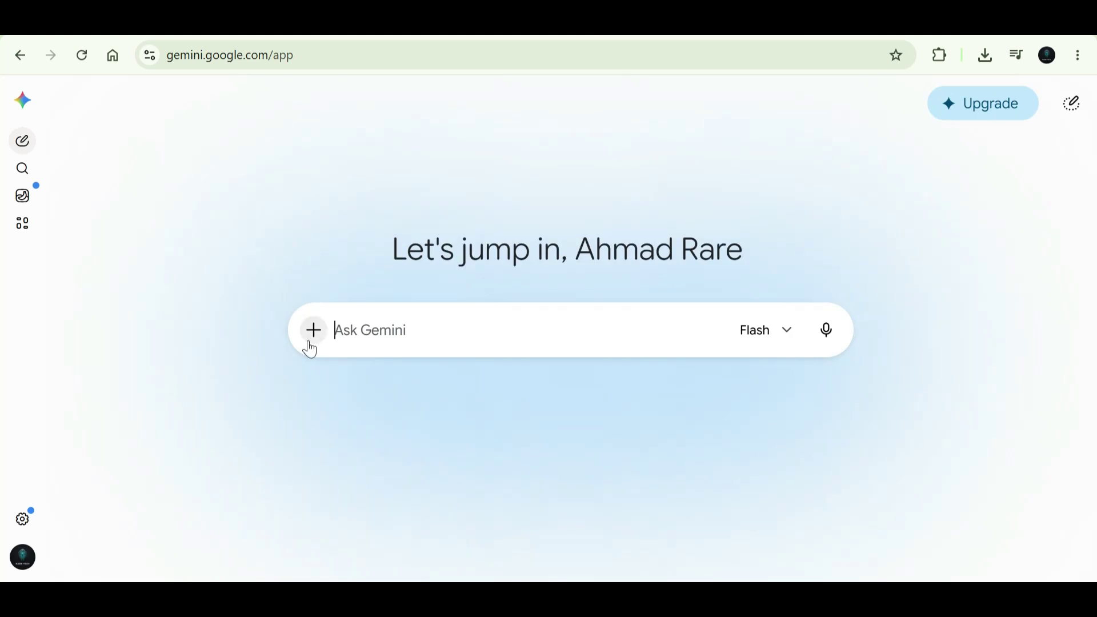
click(309, 340)
scroll(383, 502, down, 2)
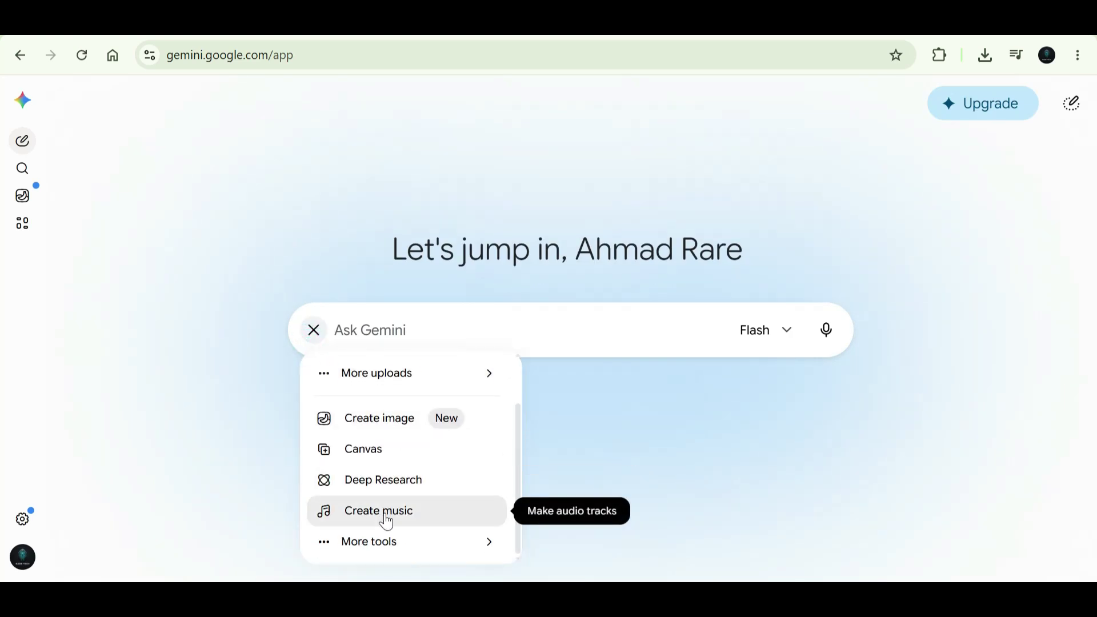
click(438, 510)
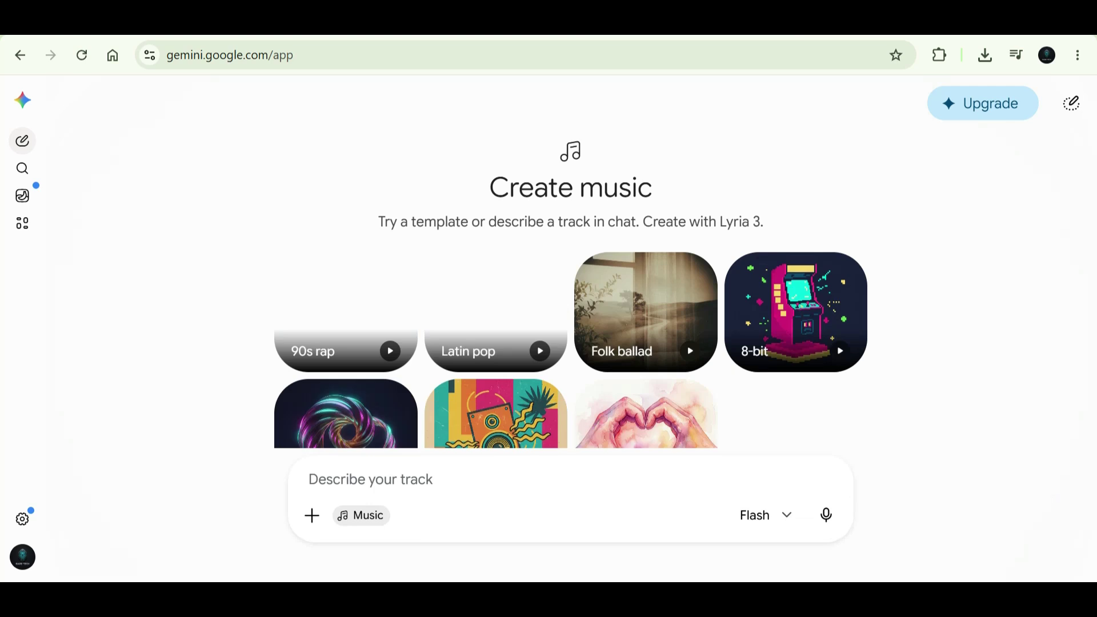
key(ctrl+v)
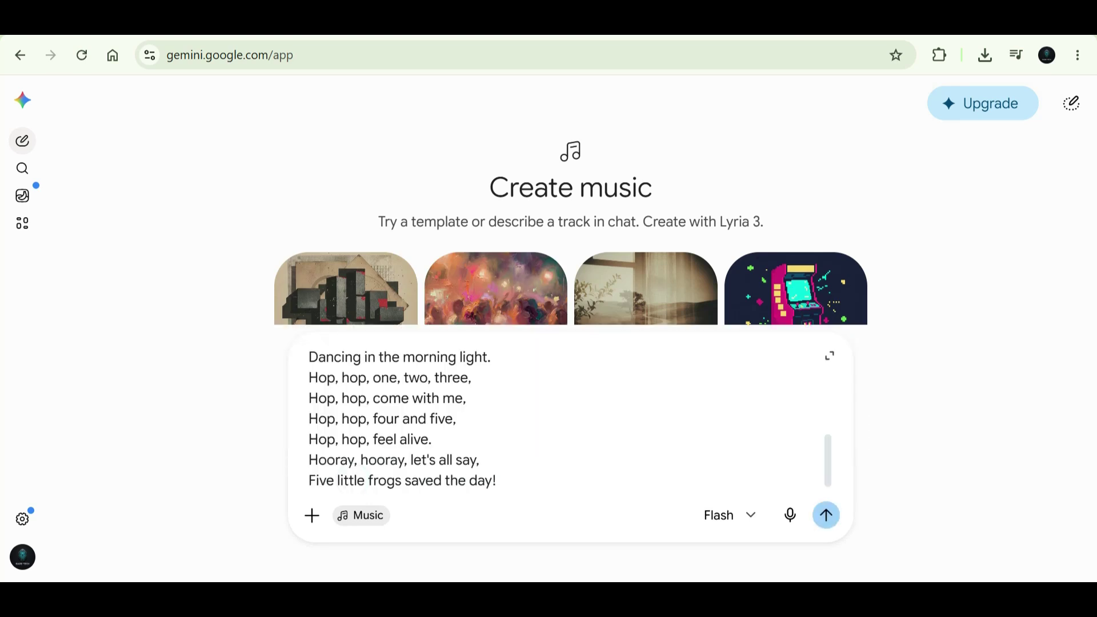
click(826, 515)
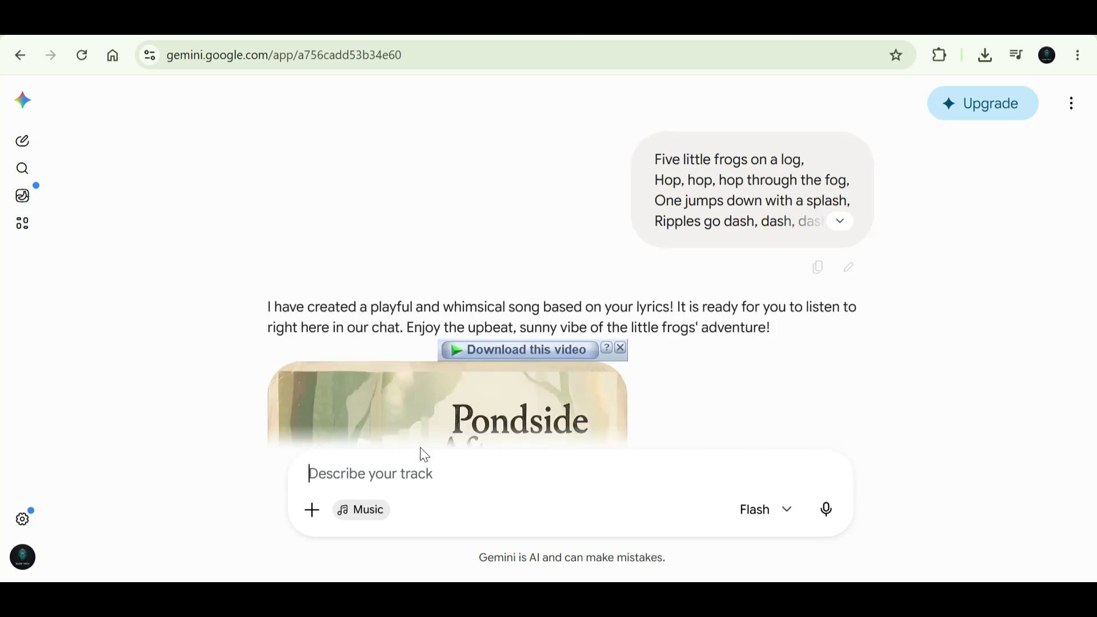
Find the generated Pondside Afternoon track in the Gemini reply and download it
scroll(699, 332, down, 5)
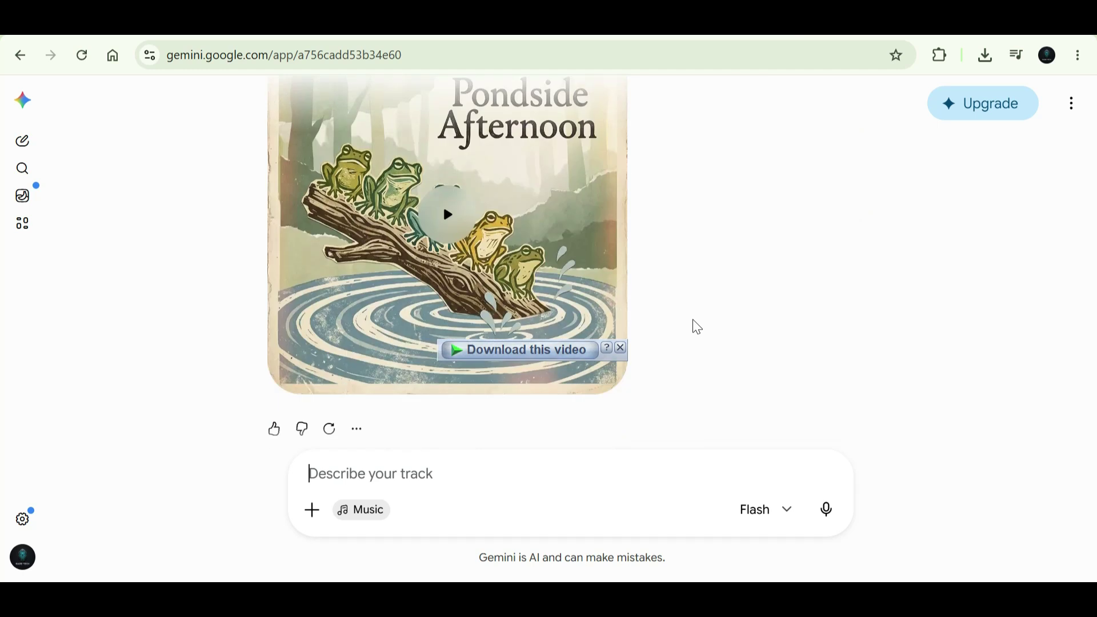
scroll(695, 326, up, 1)
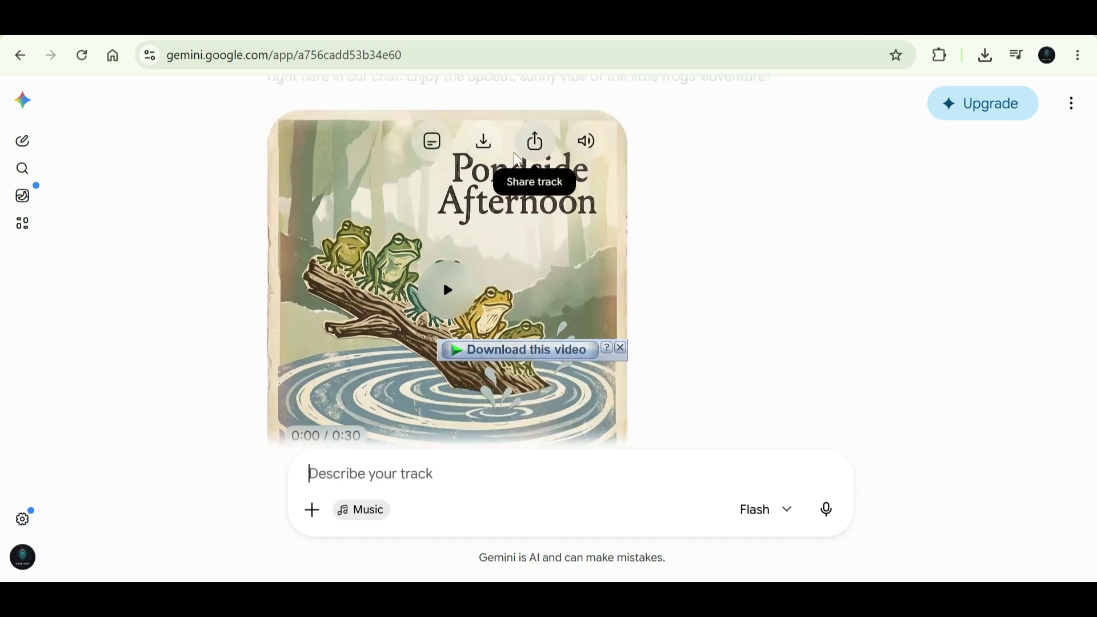
click(483, 141)
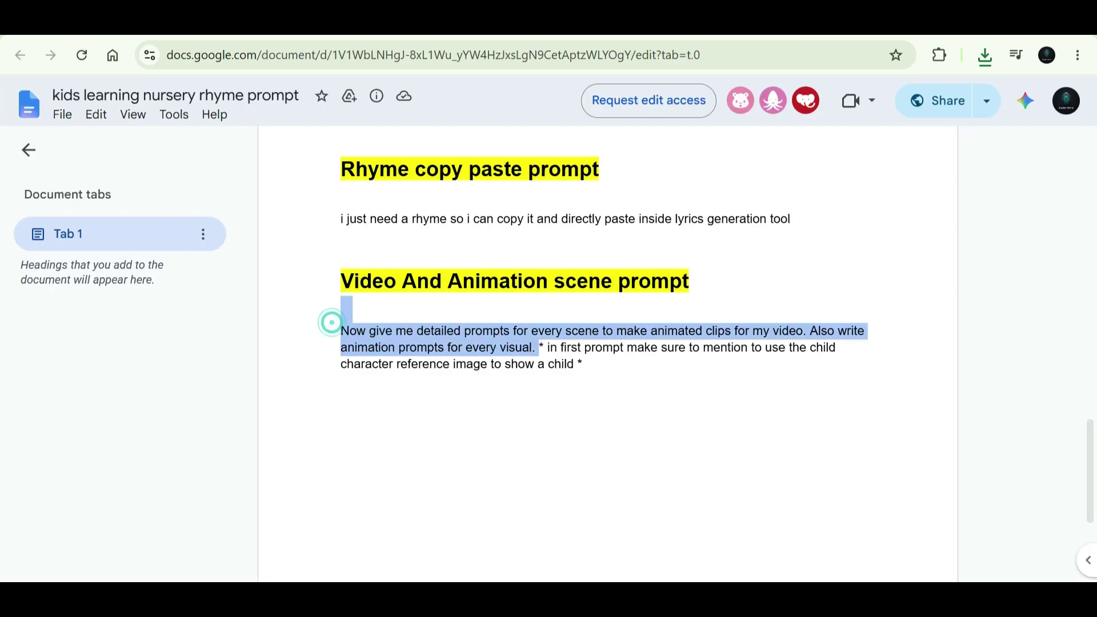
Copy the Video And Animation scene prompt from the Google Docs document and send it in the ChatGPT conversation
drag(331, 318, 597, 380)
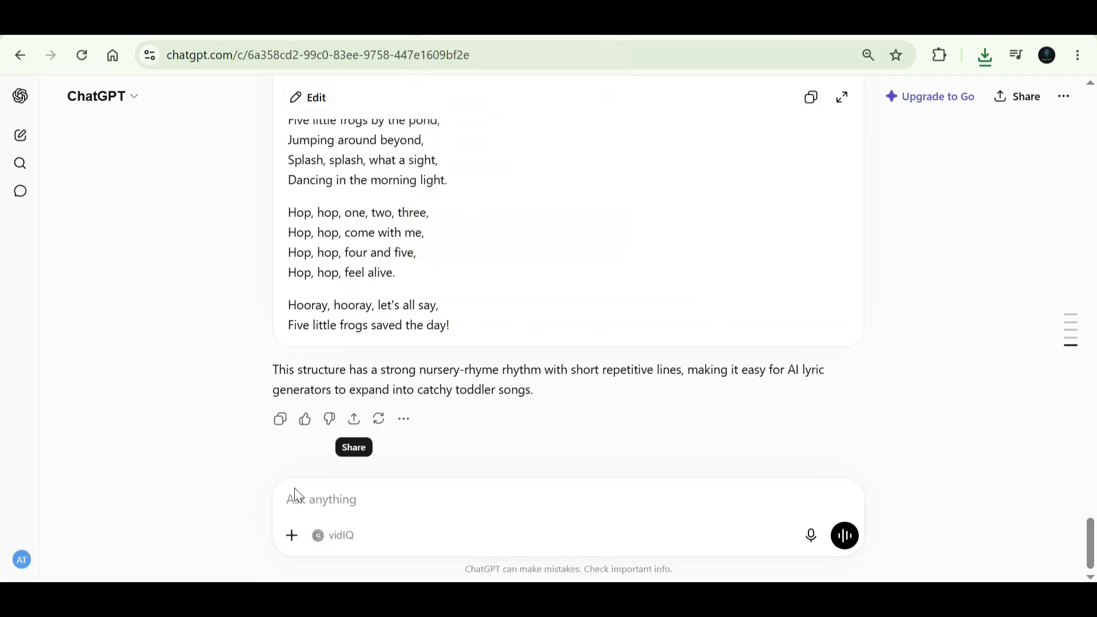
click(312, 494)
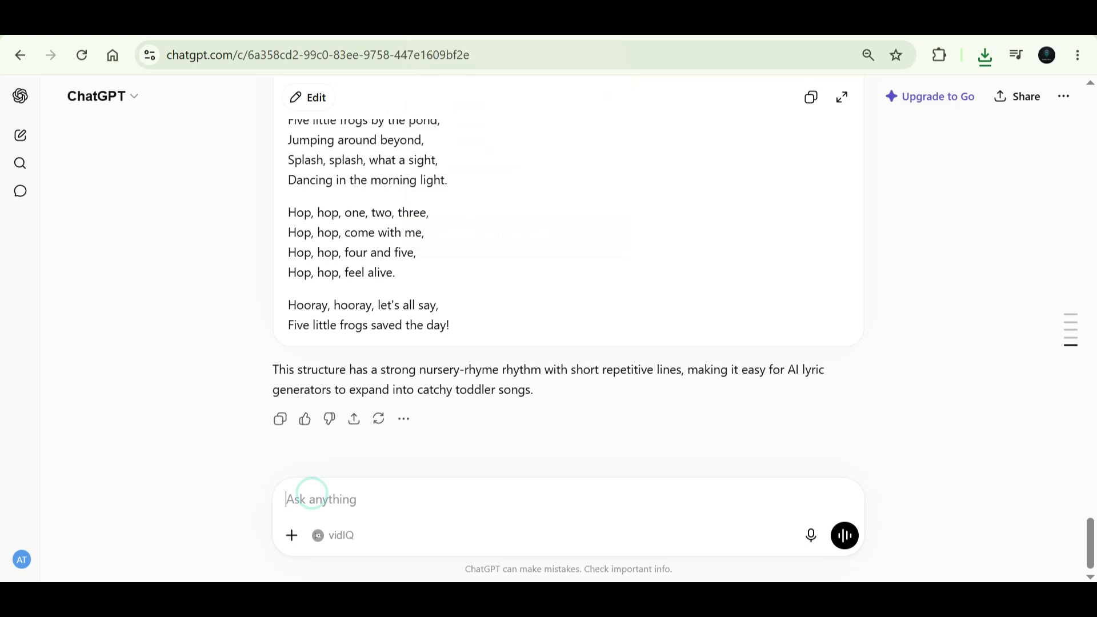
key(ctrl+v)
key(Return)
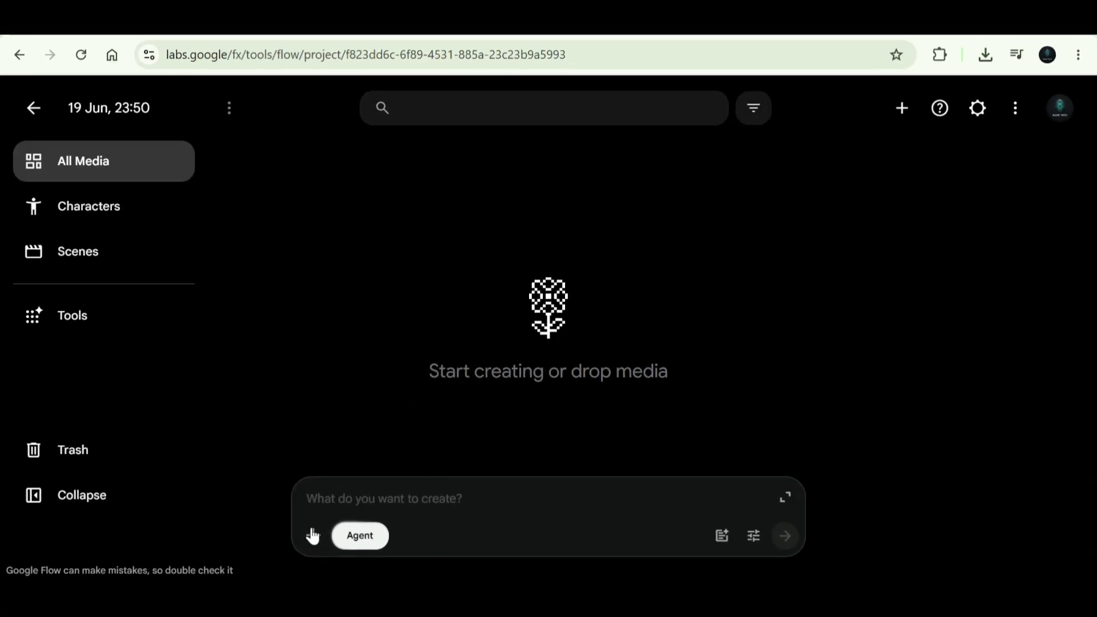
In Google Flow, generate the scene 1 clip from the uploaded ChatGPT character image and the scene 1 prompts, and preview it full screen
click(313, 533)
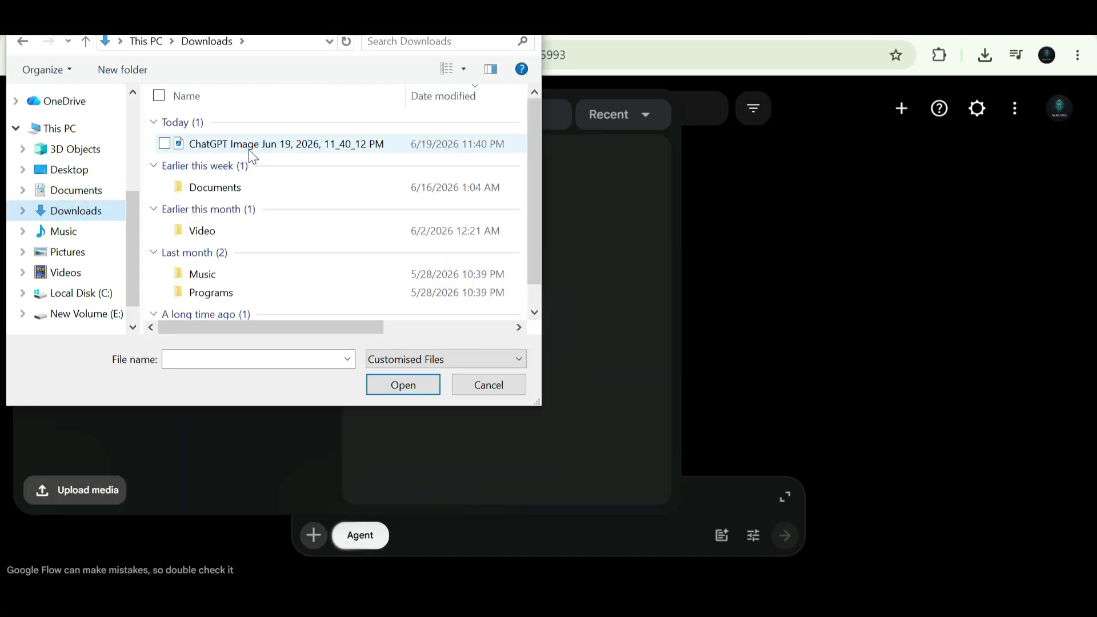
double_click(248, 147)
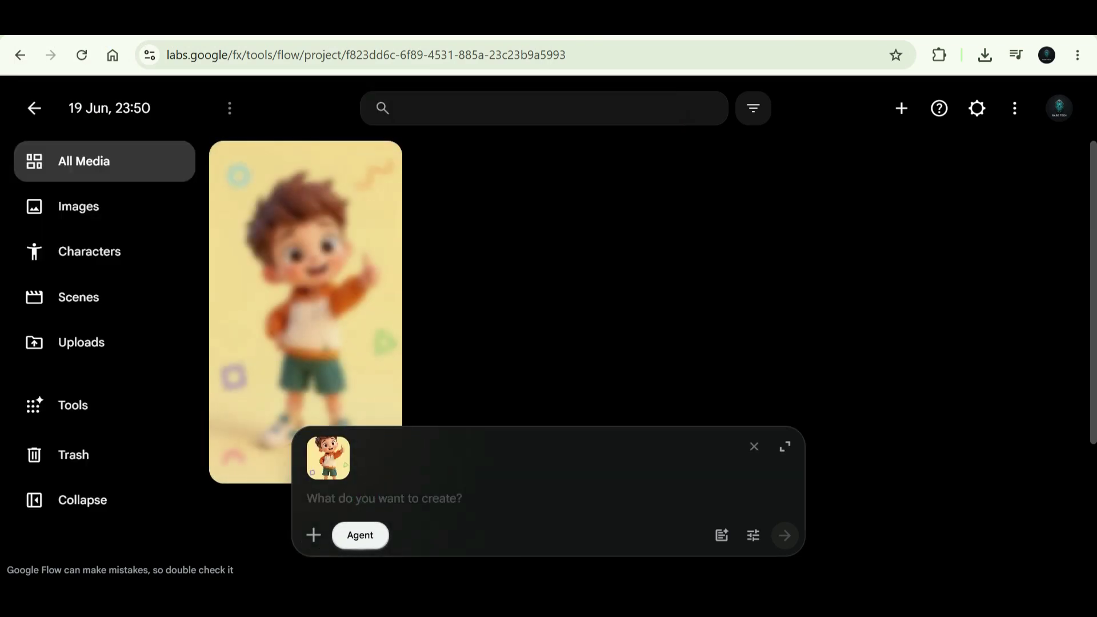
key(ctrl+v)
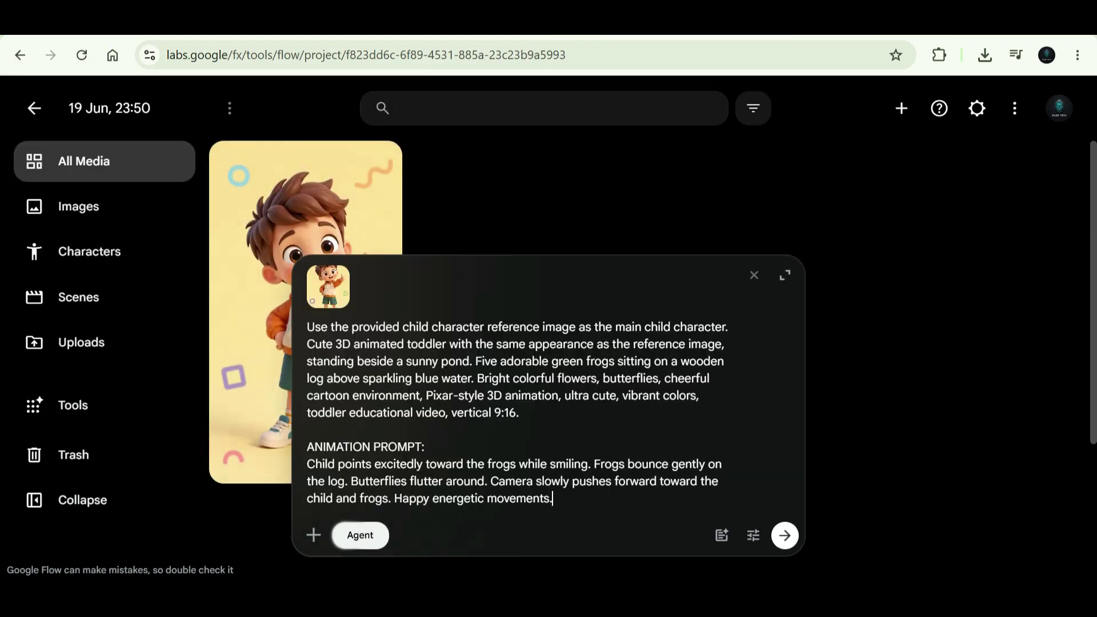
click(783, 536)
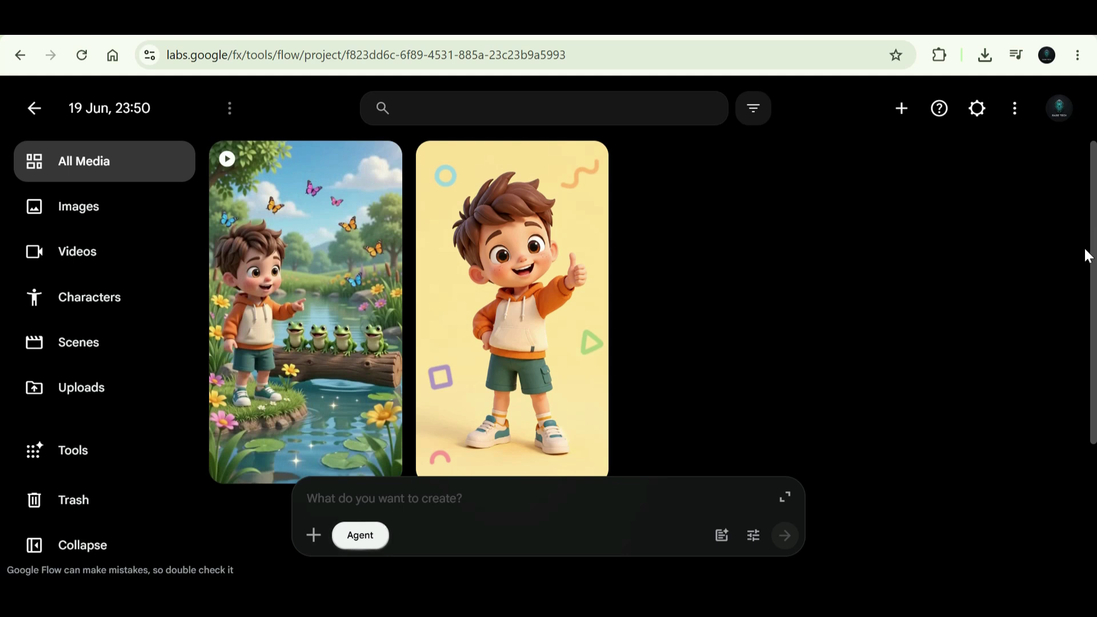
click(382, 283)
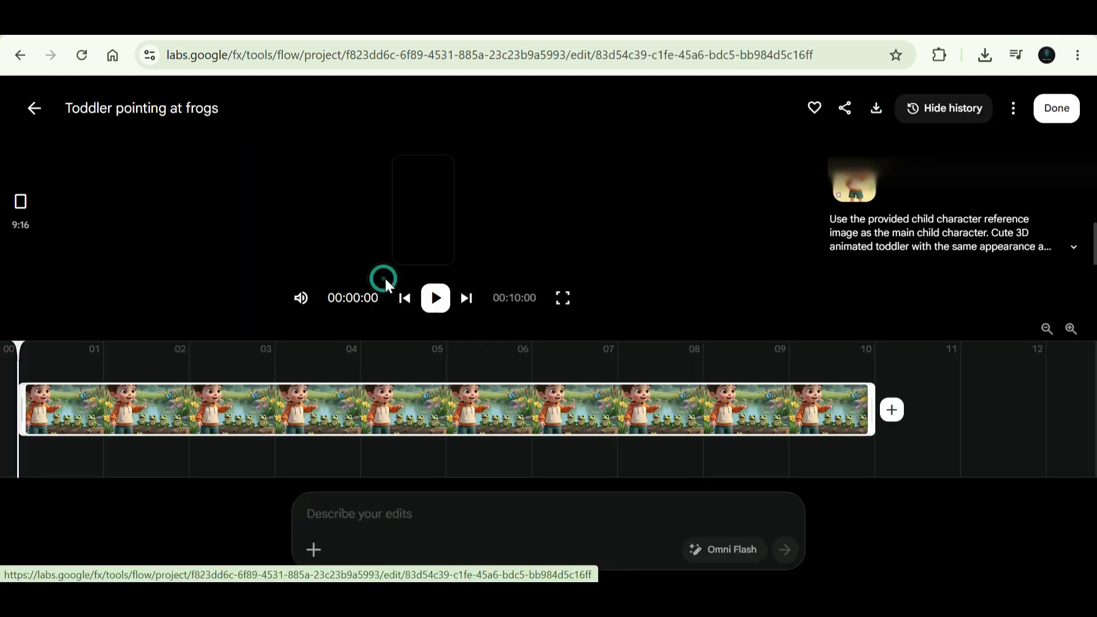
click(563, 298)
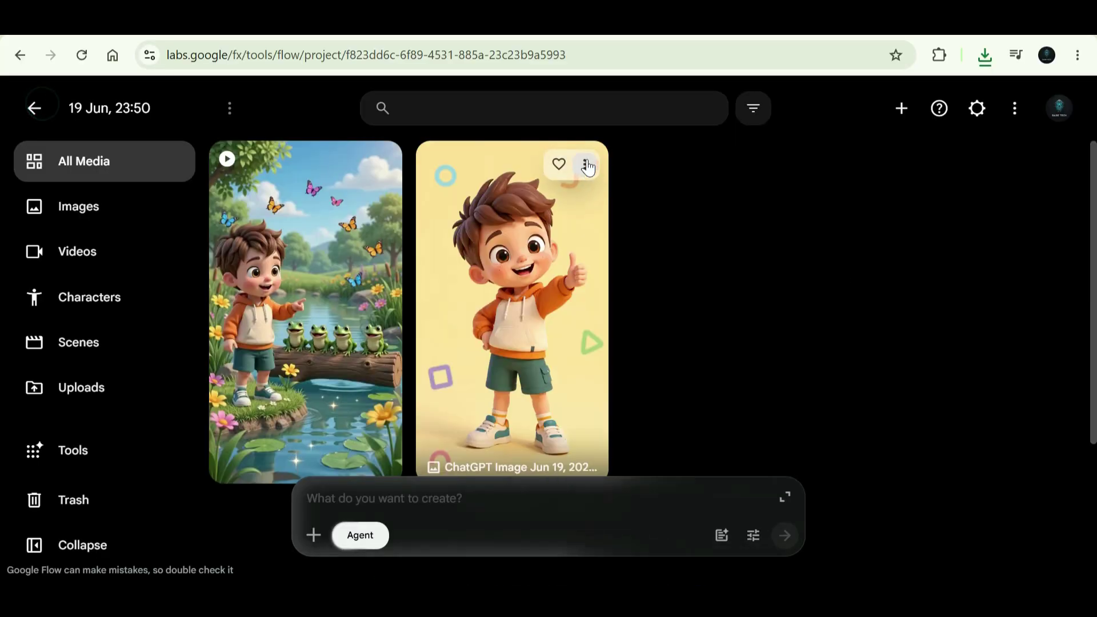
Add the character image to the Flow prompt and generate the scene 2 clip from the HOP HOP HOP image and animation prompts copied from ChatGPT
click(587, 166)
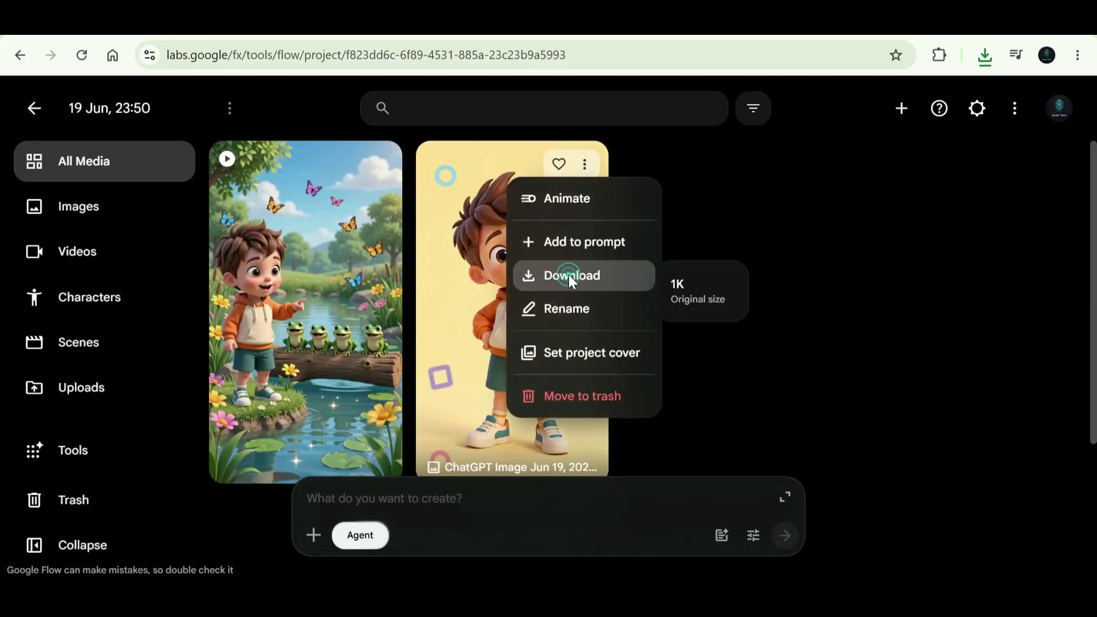
click(603, 243)
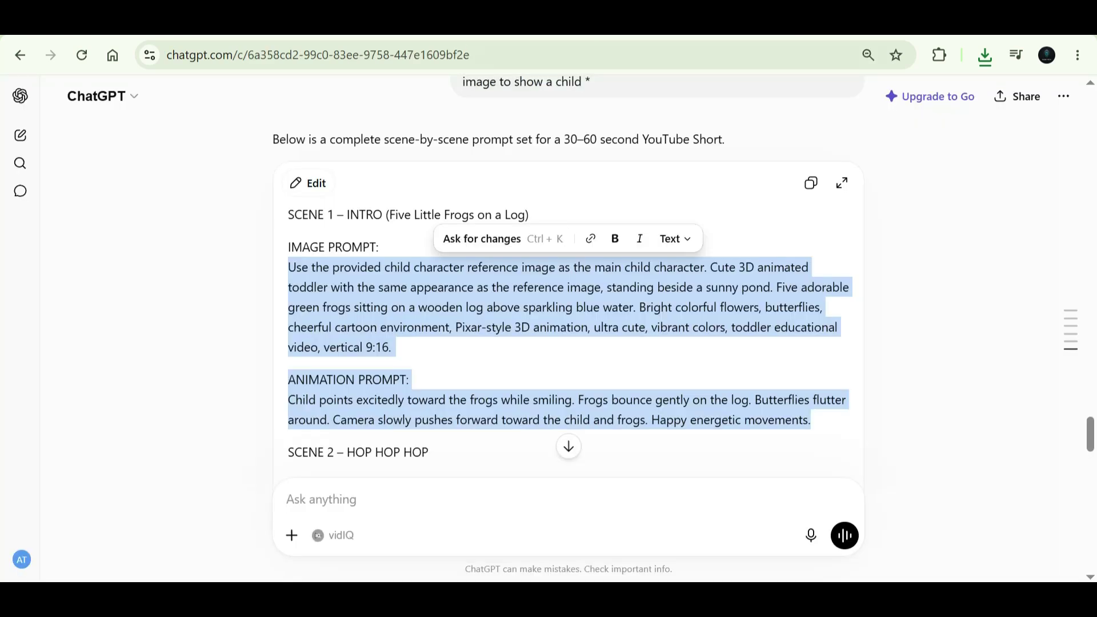
scroll(569, 297, down, 5)
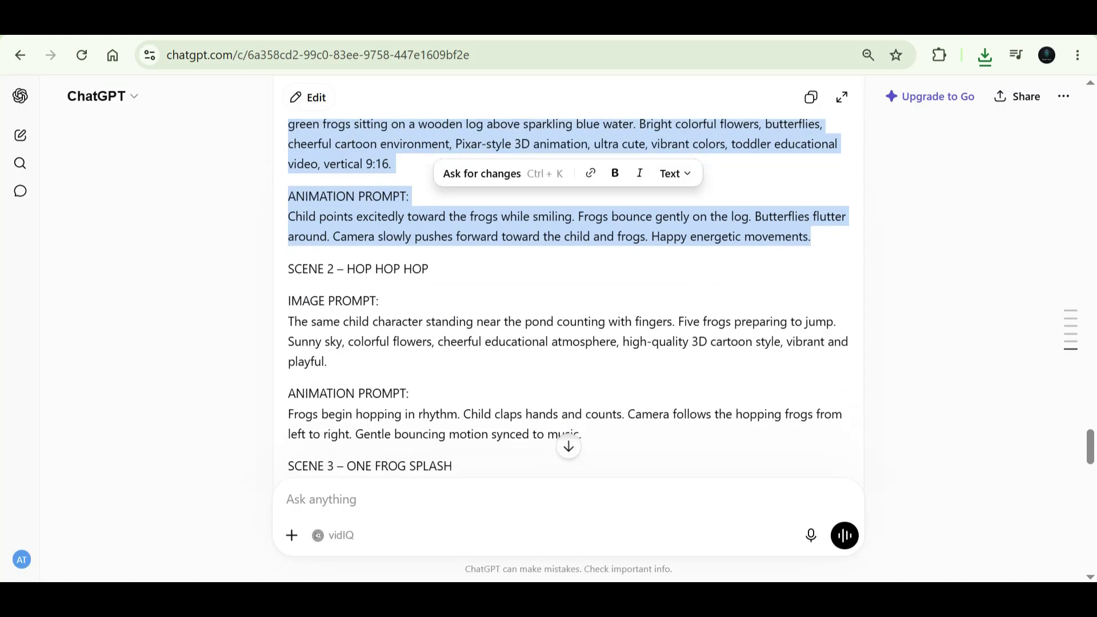
click(288, 227)
drag(288, 227, 582, 360)
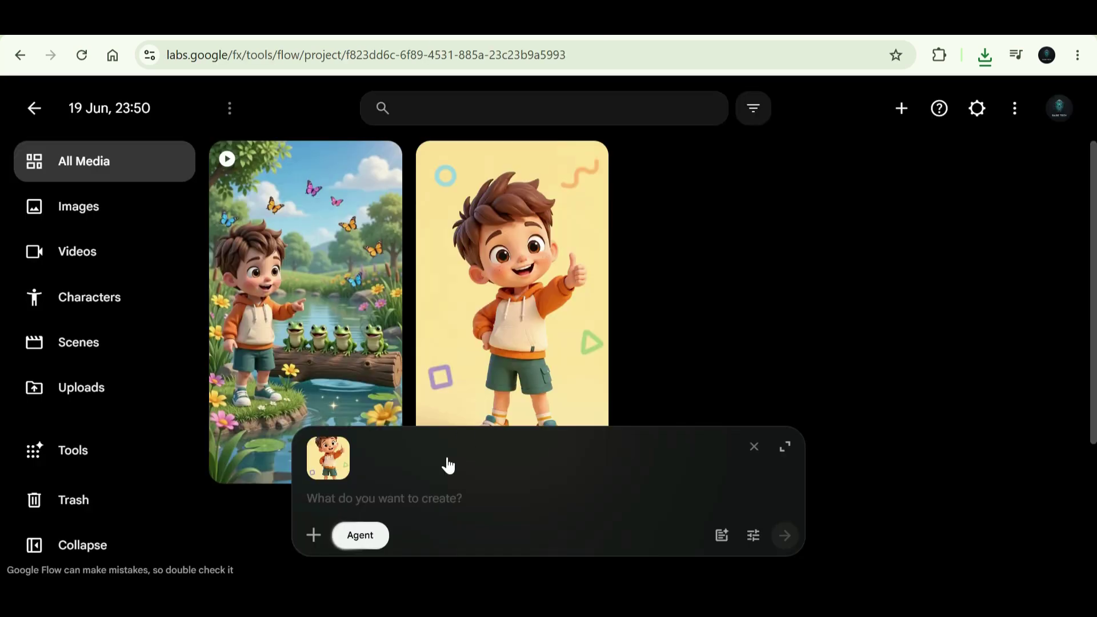
click(781, 532)
click(1062, 165)
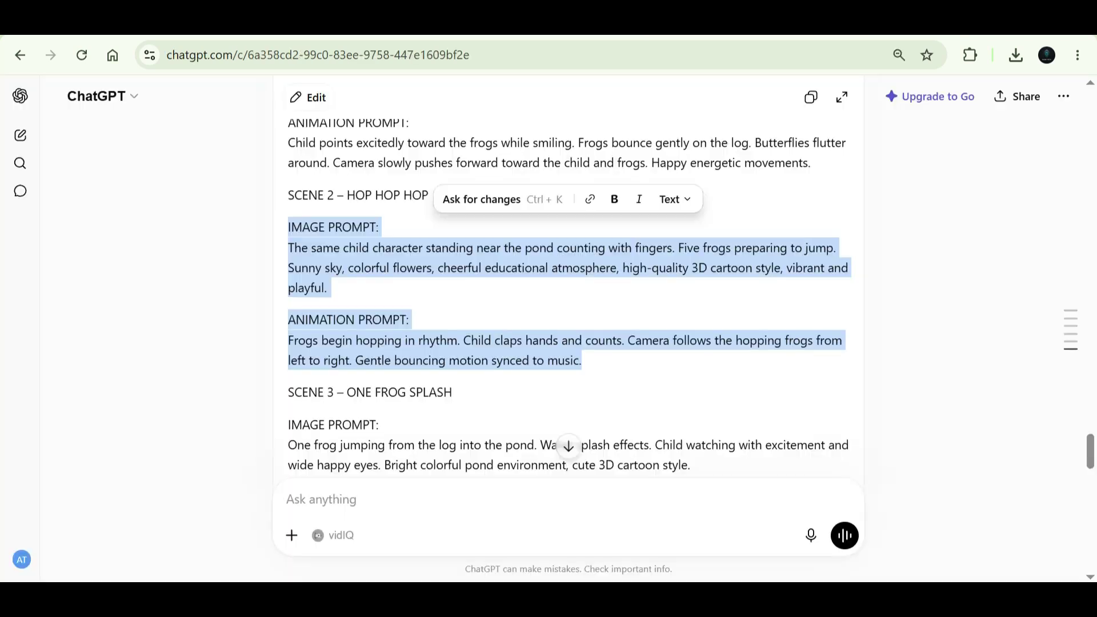
Look over the scene prompts in ChatGPT and open the options of the newest clip in Google Flow
scroll(229, 303, up, 3)
scroll(227, 304, down, 2)
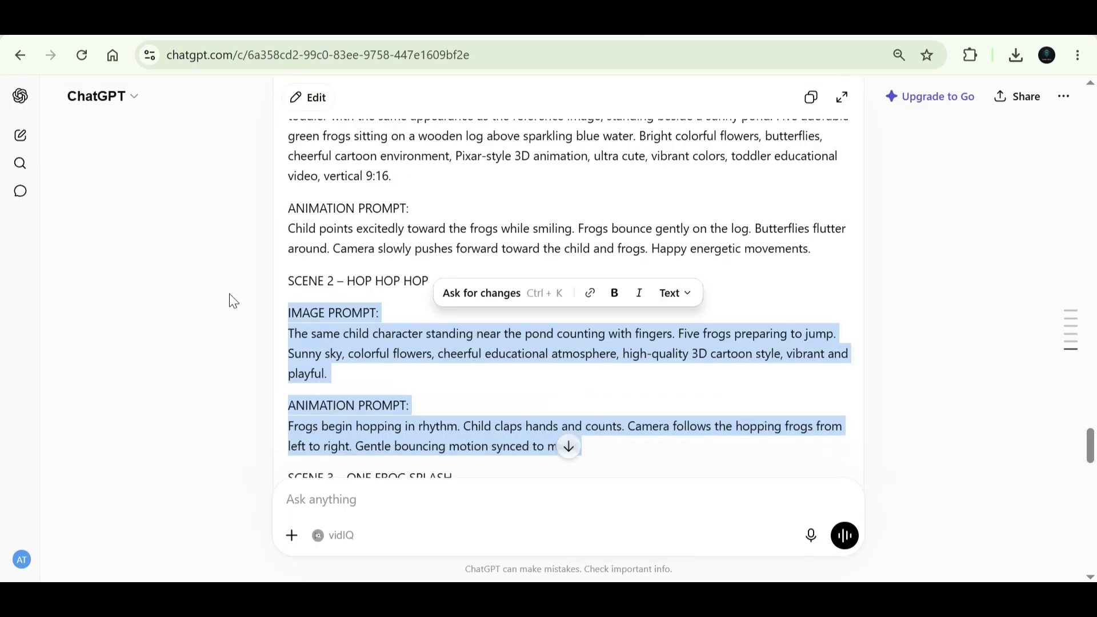
scroll(233, 301, down, 2)
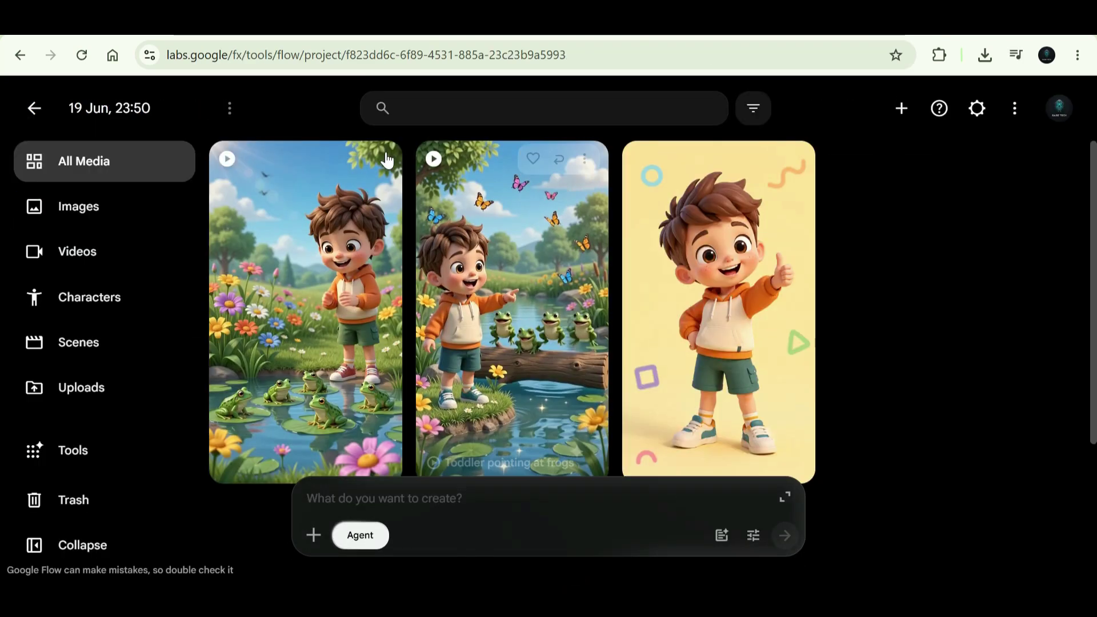
click(386, 161)
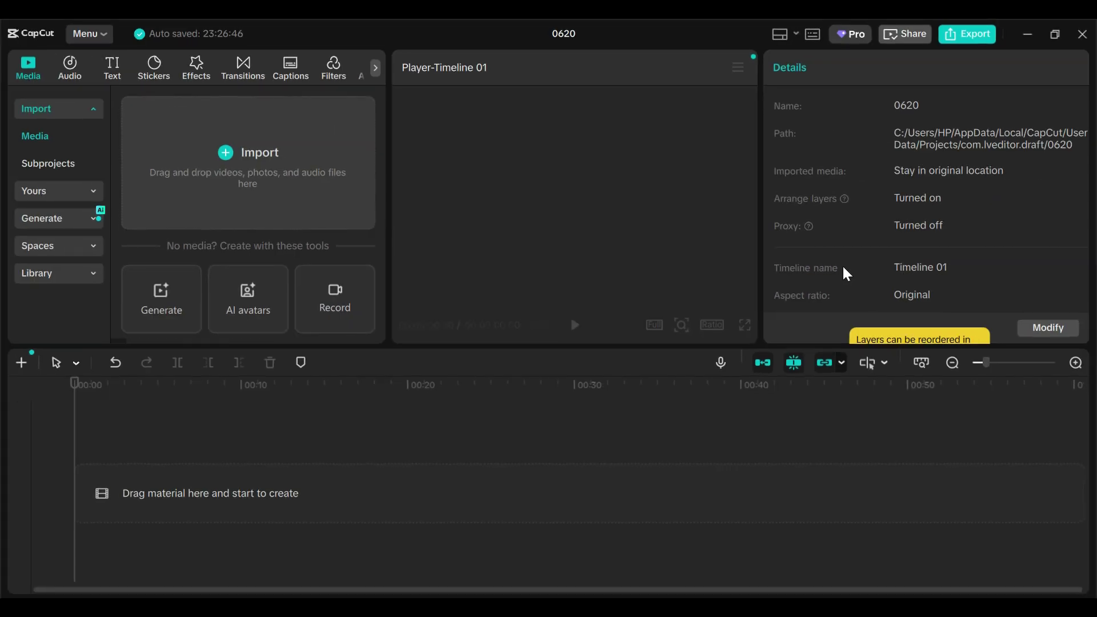
Switch to the empty CapCut project and import all the scene clips together with the Pondside Afternoon song
click(326, 166)
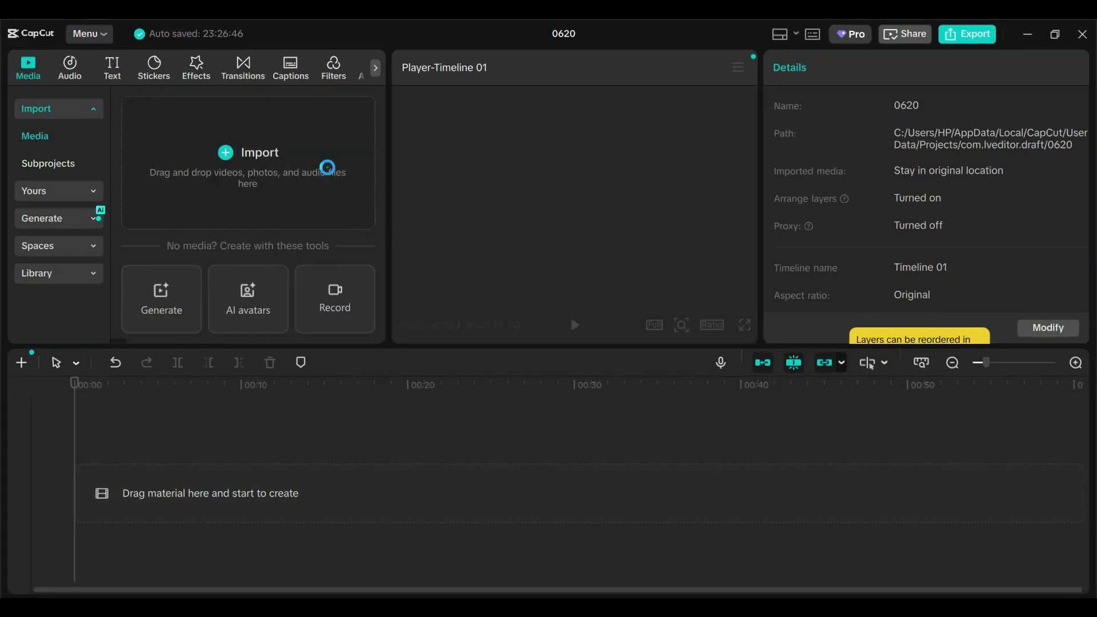
key(ctrl+a)
key(Return)
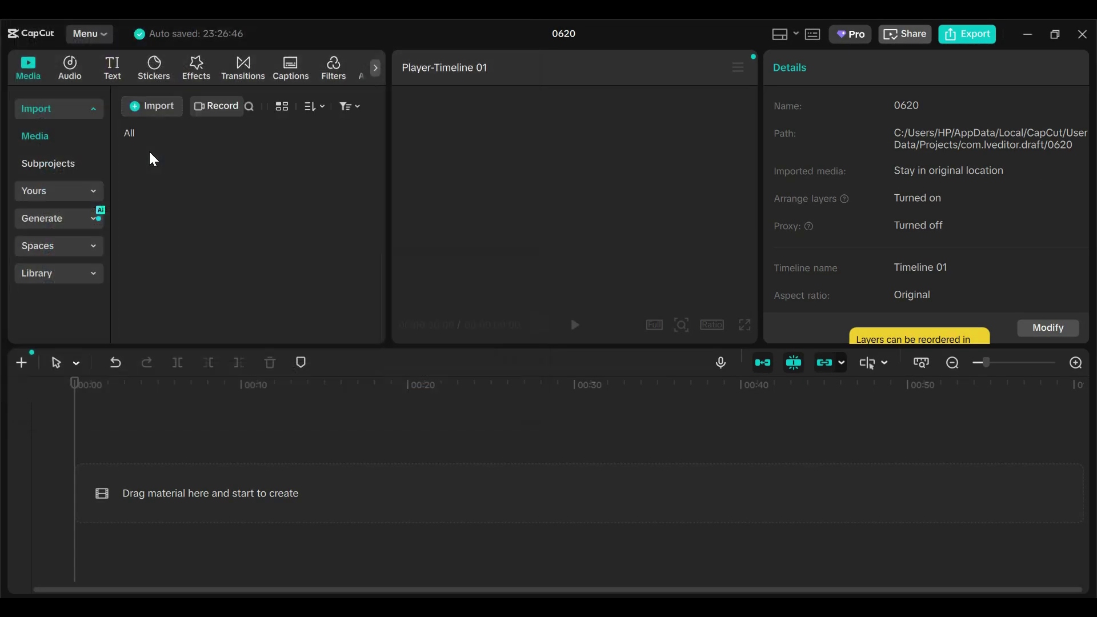
Place the frog-jumping, child-counting, toddler-pointing and child-cheering clips on the timeline in that order, with Pondside_Afternoon.mp3 on the audio track from the start
click(330, 205)
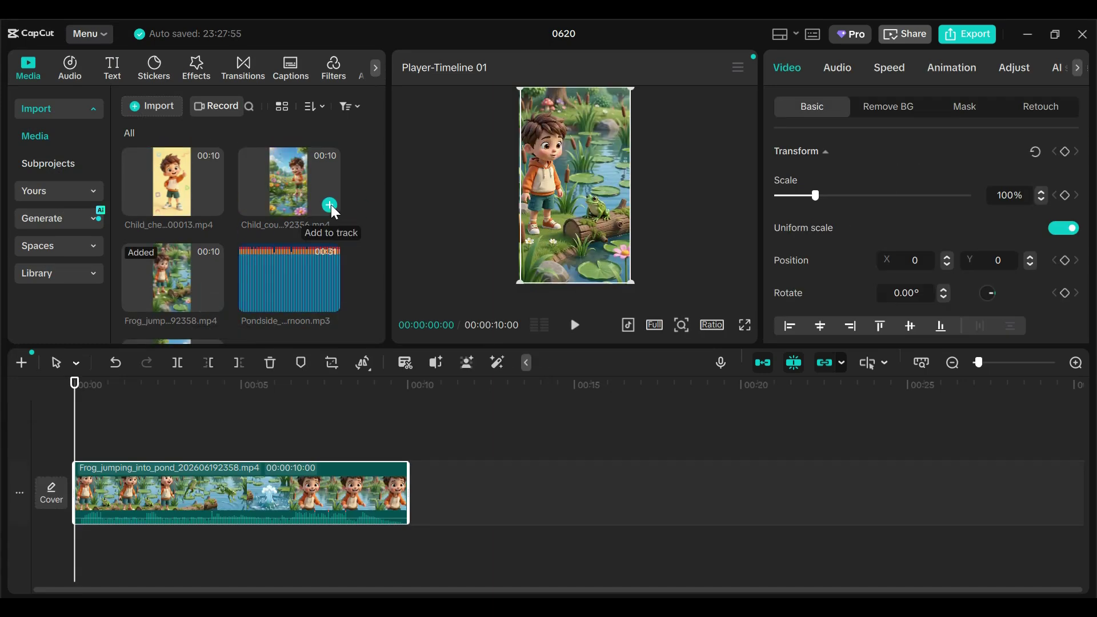
click(329, 204)
click(212, 300)
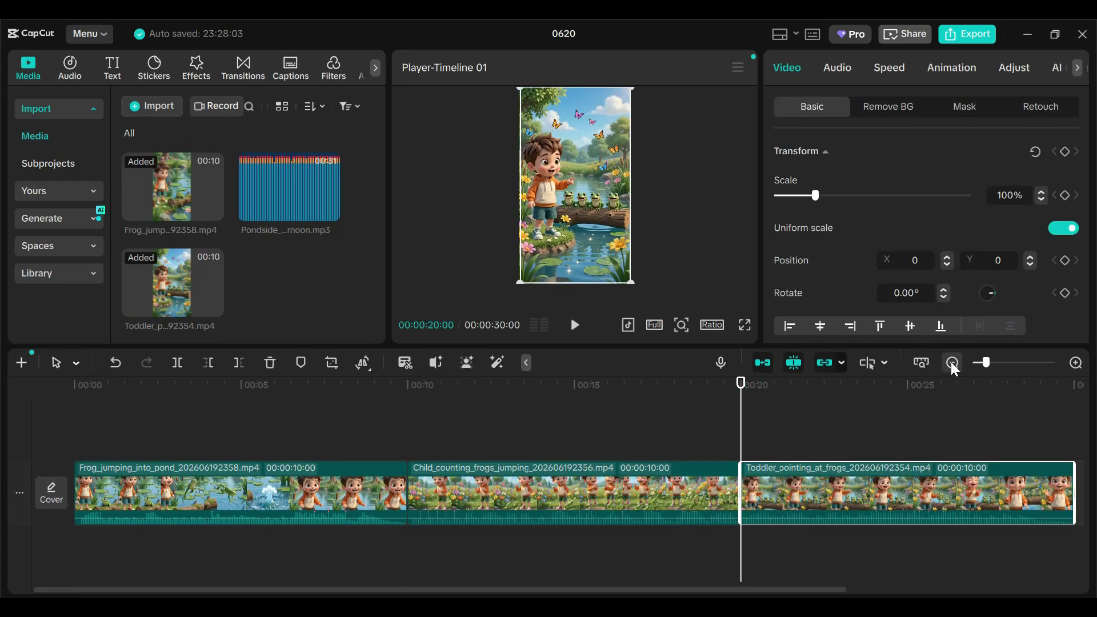
click(330, 205)
click(330, 301)
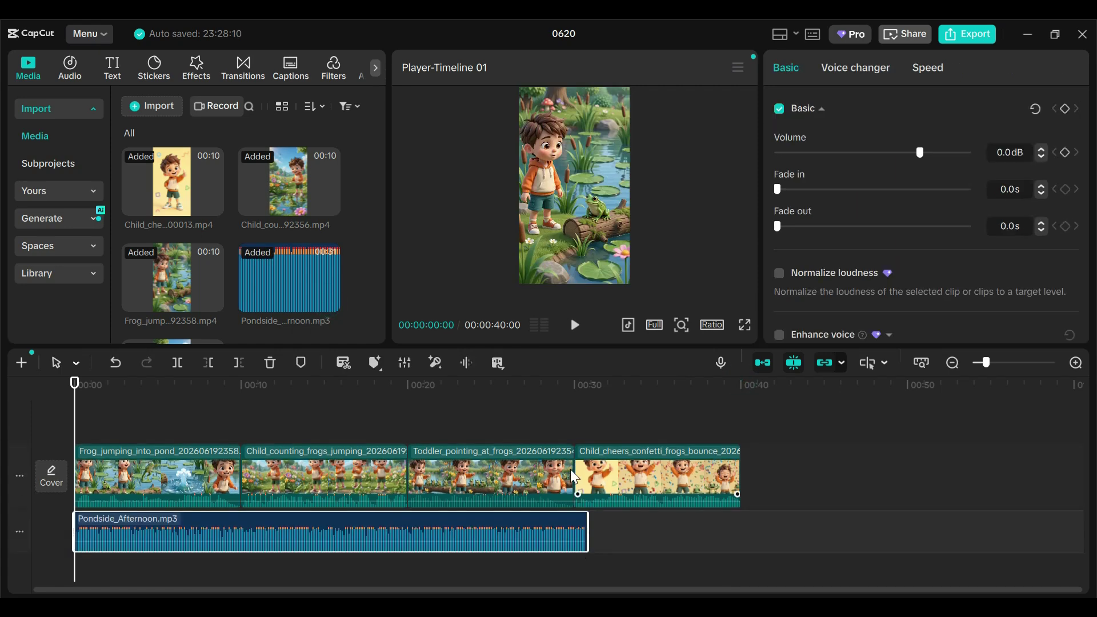
Preview the assembled video full screen and open the export settings for the project
click(745, 324)
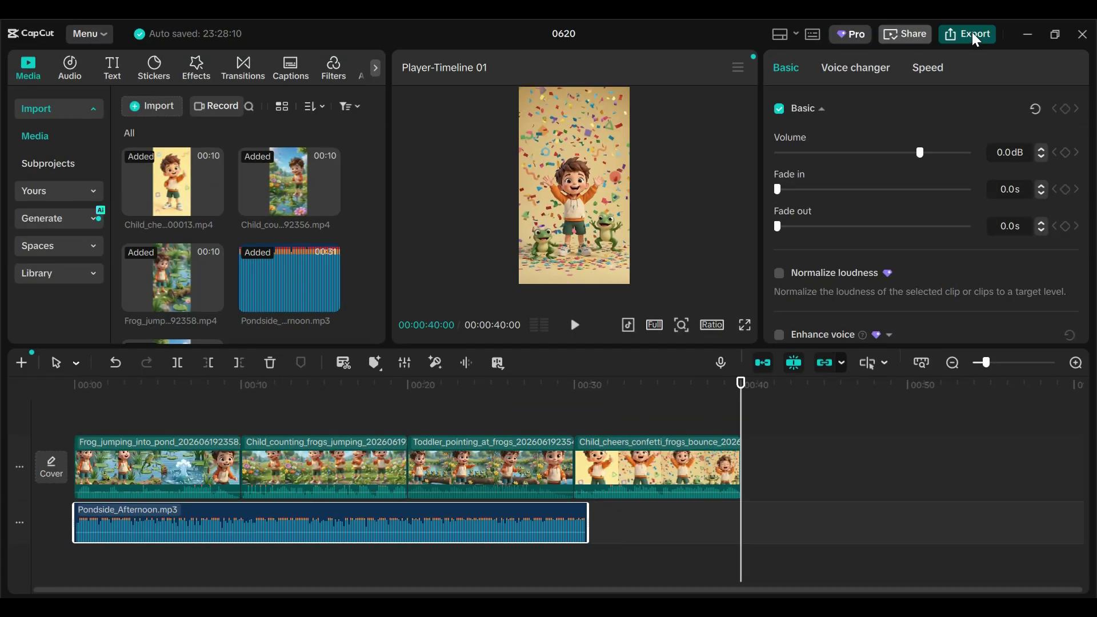
click(969, 34)
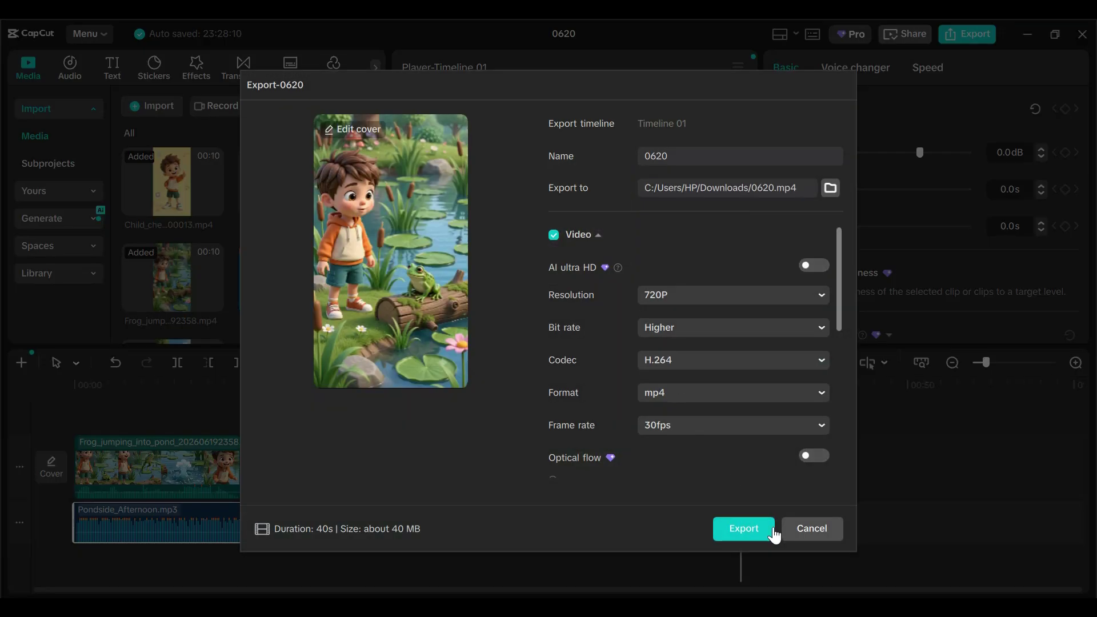